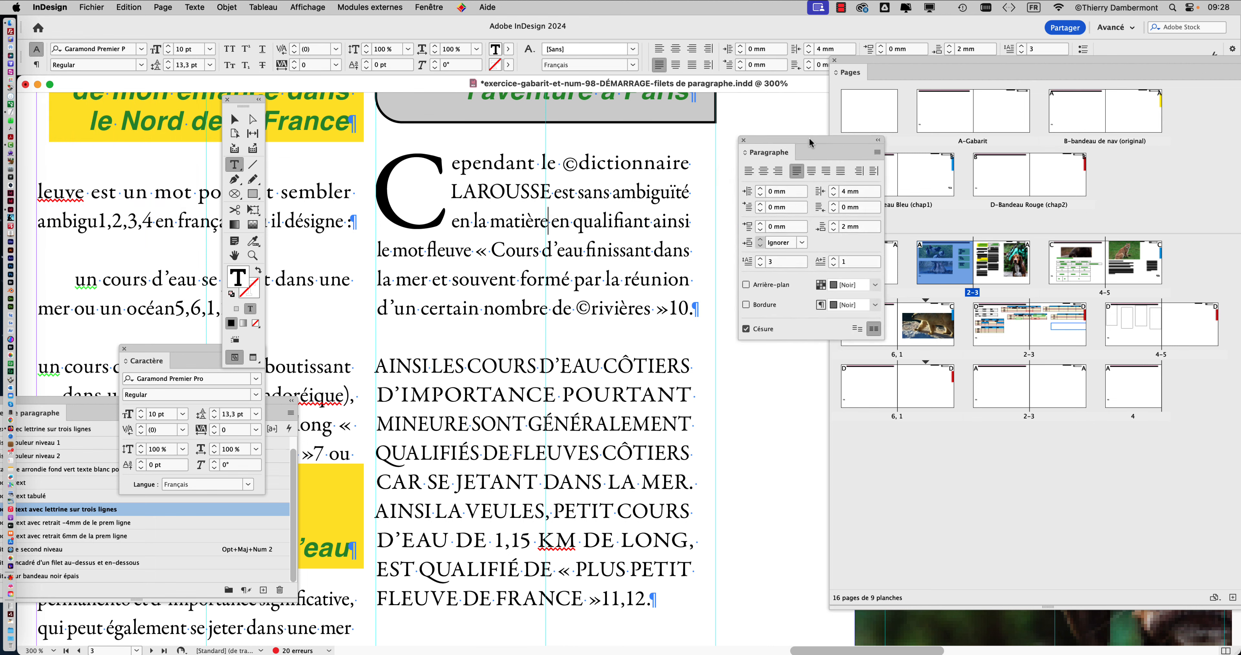
Move the page thumbnails aside and open the drop cap and nested style settings for the "Cependant" paragraph, keeping its text visible.
drag(851, 60, 1035, 97)
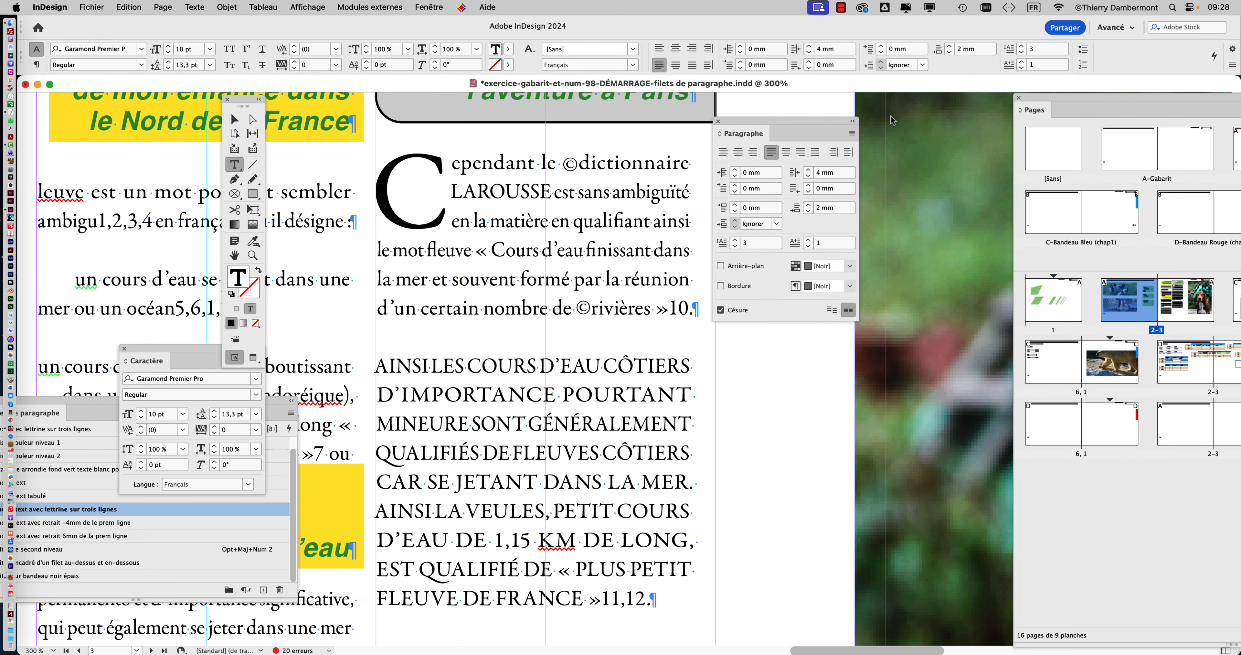
click(851, 135)
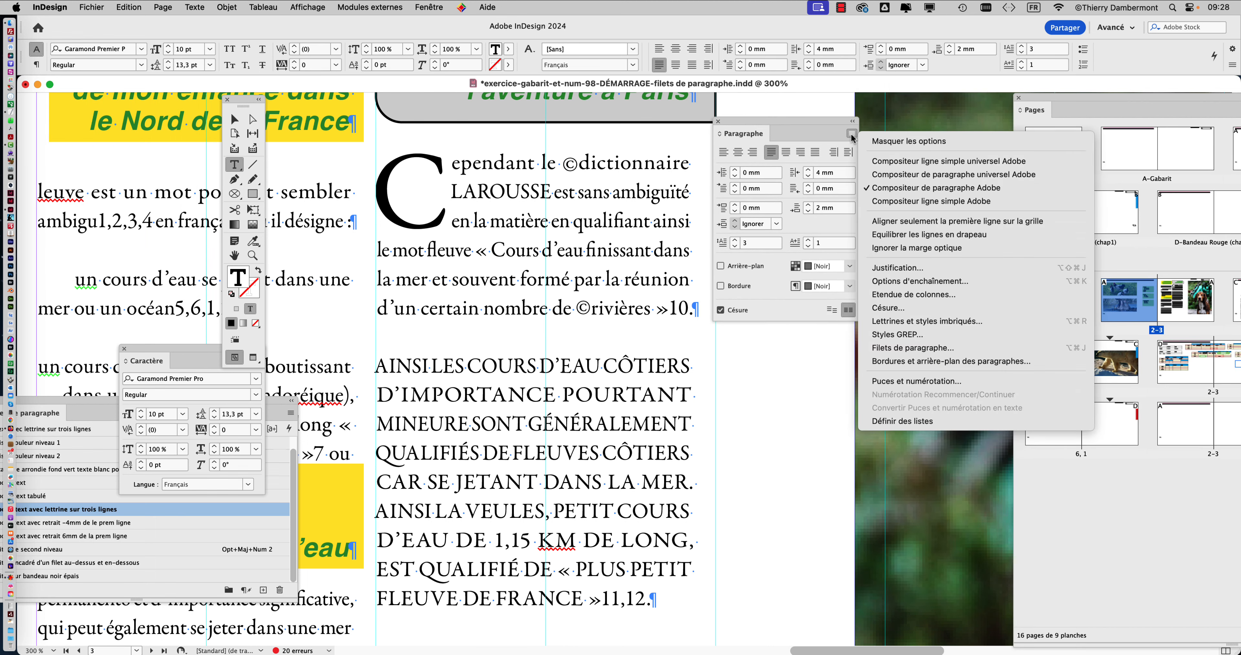
click(558, 188)
click(550, 190)
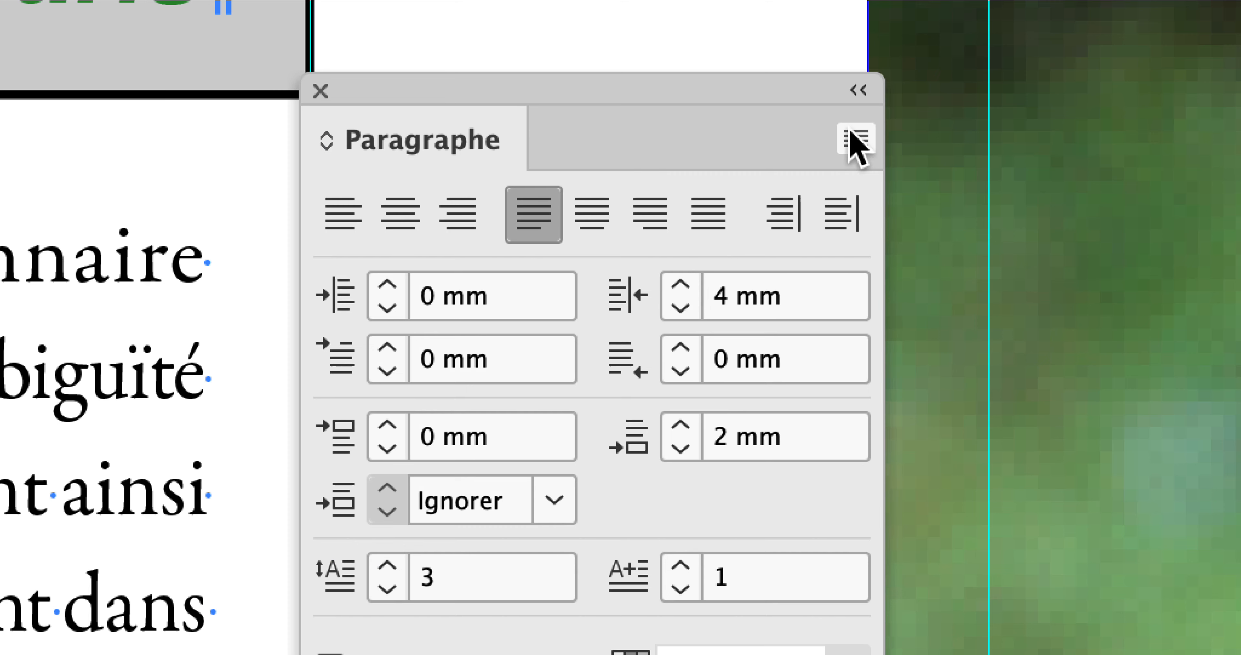
click(852, 138)
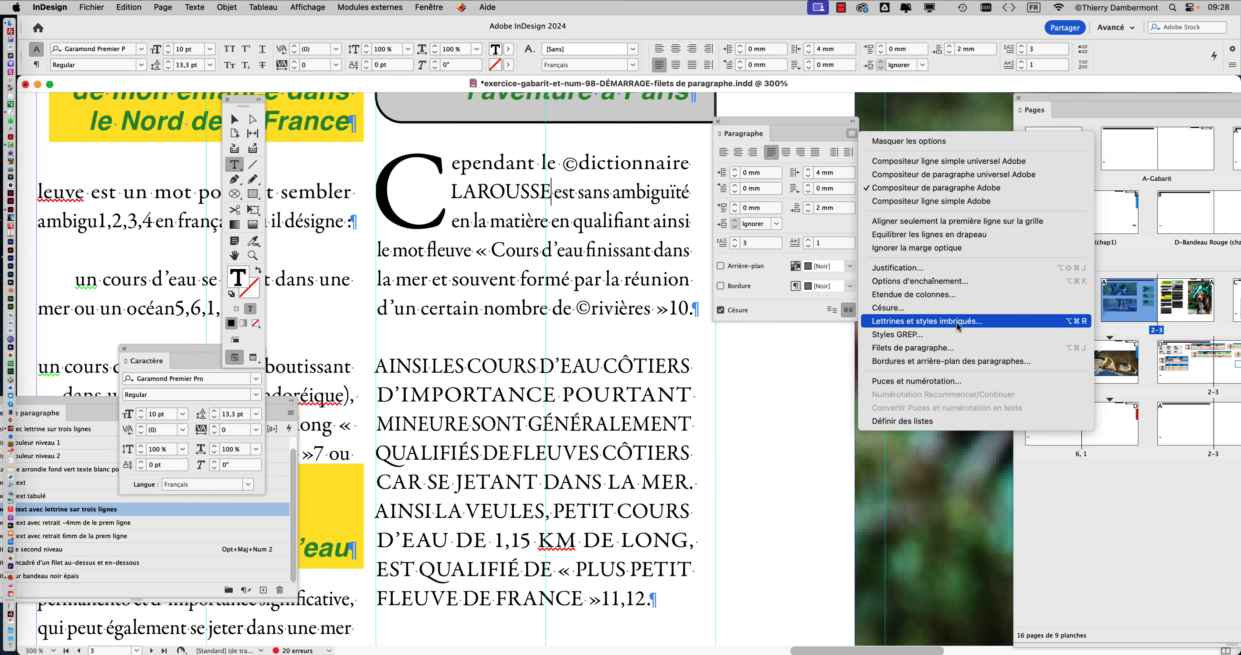
click(957, 322)
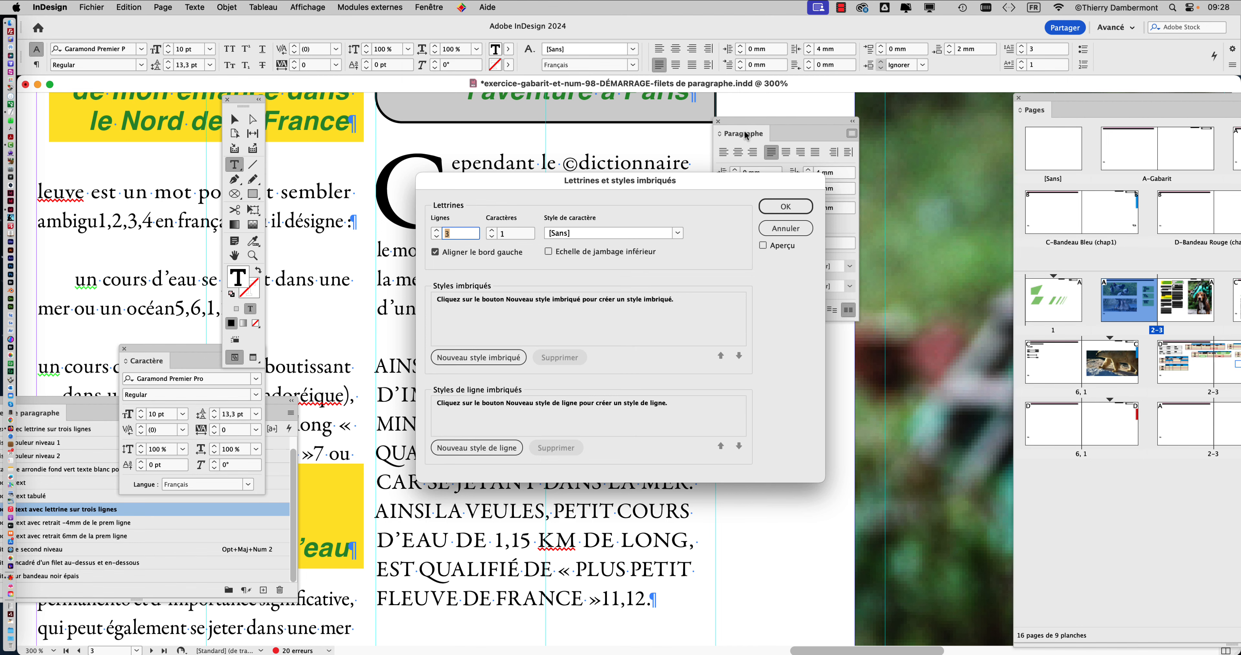
drag(634, 180, 981, 84)
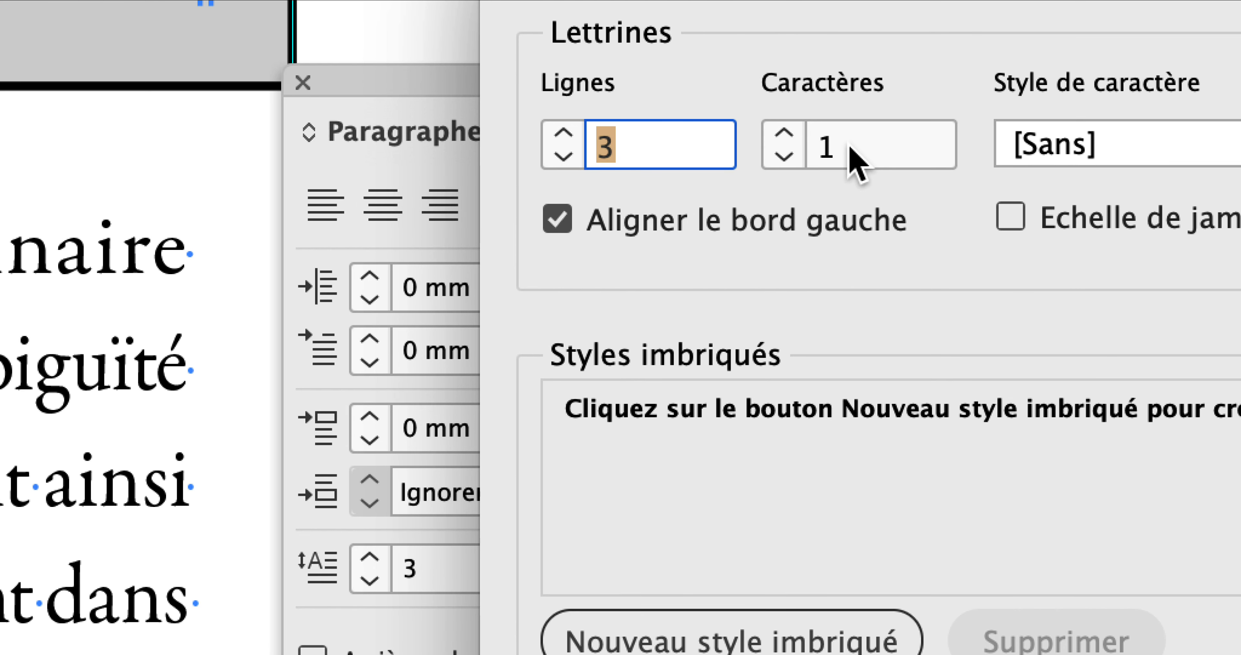
Try the bold italic character style for the drop cap, and return the character style to [Sans].
double_click(856, 159)
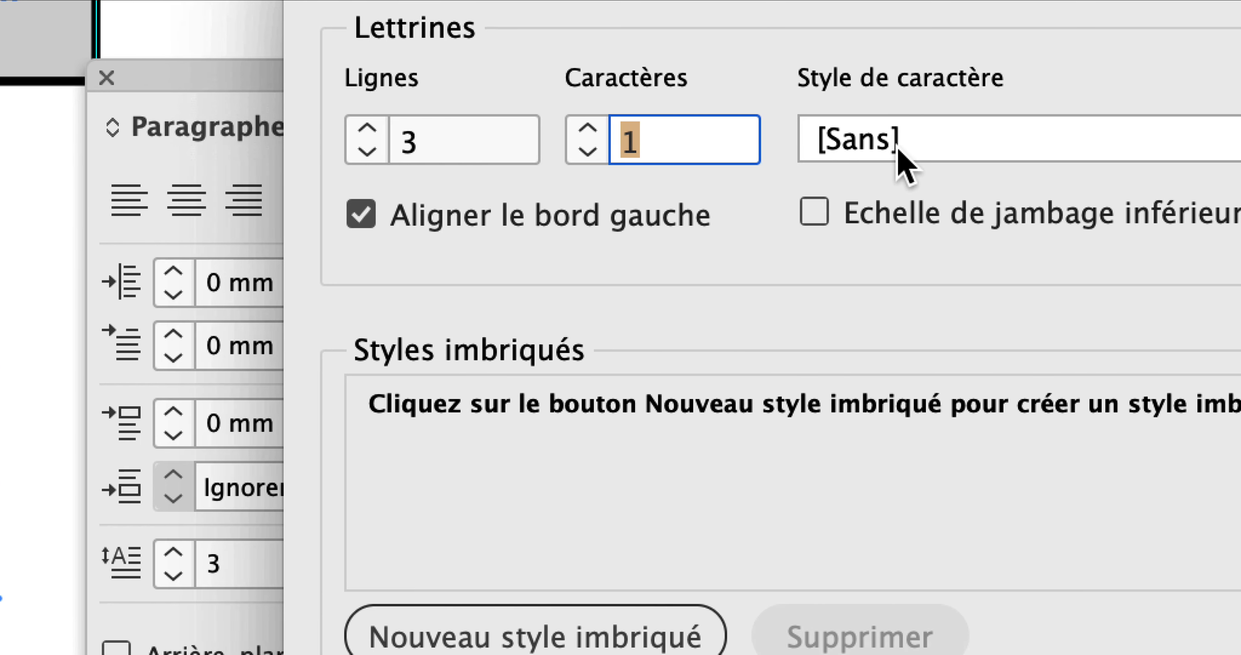
click(1025, 150)
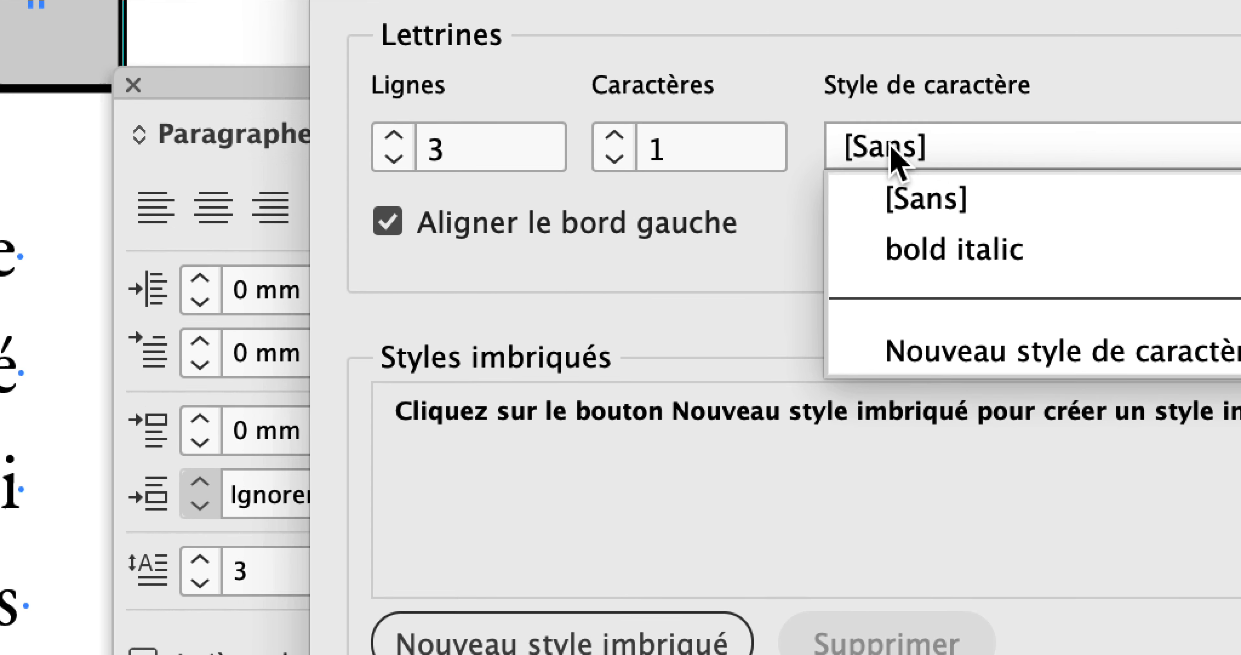
click(869, 143)
click(894, 159)
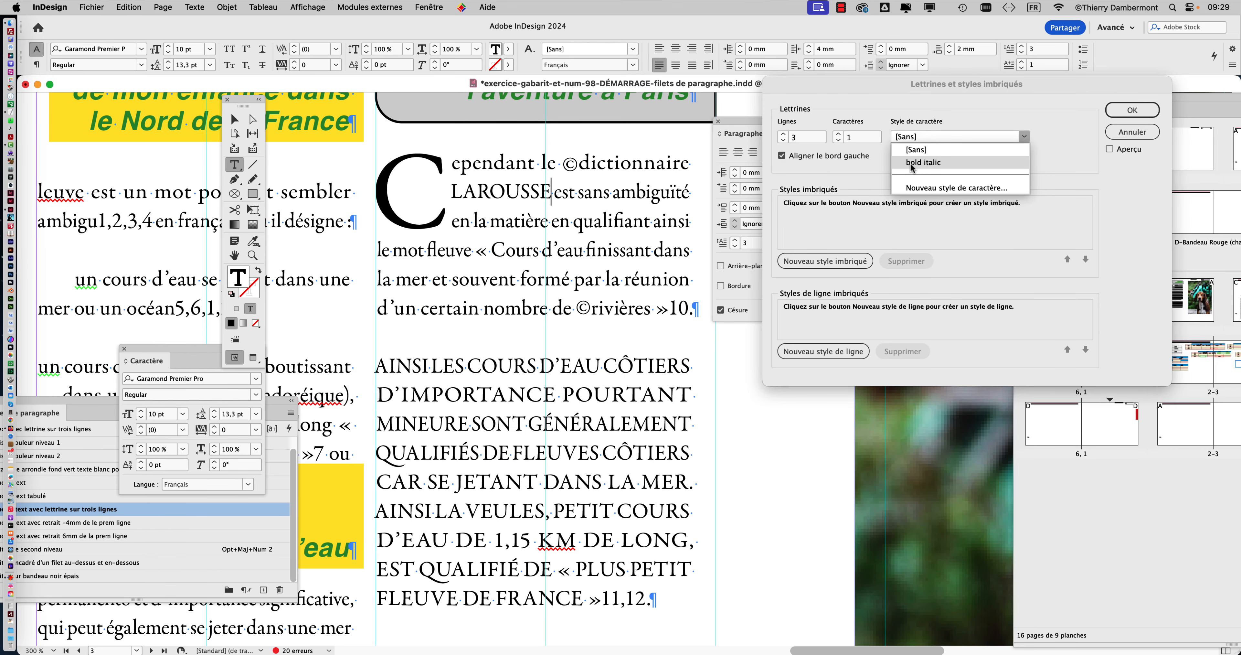
click(912, 163)
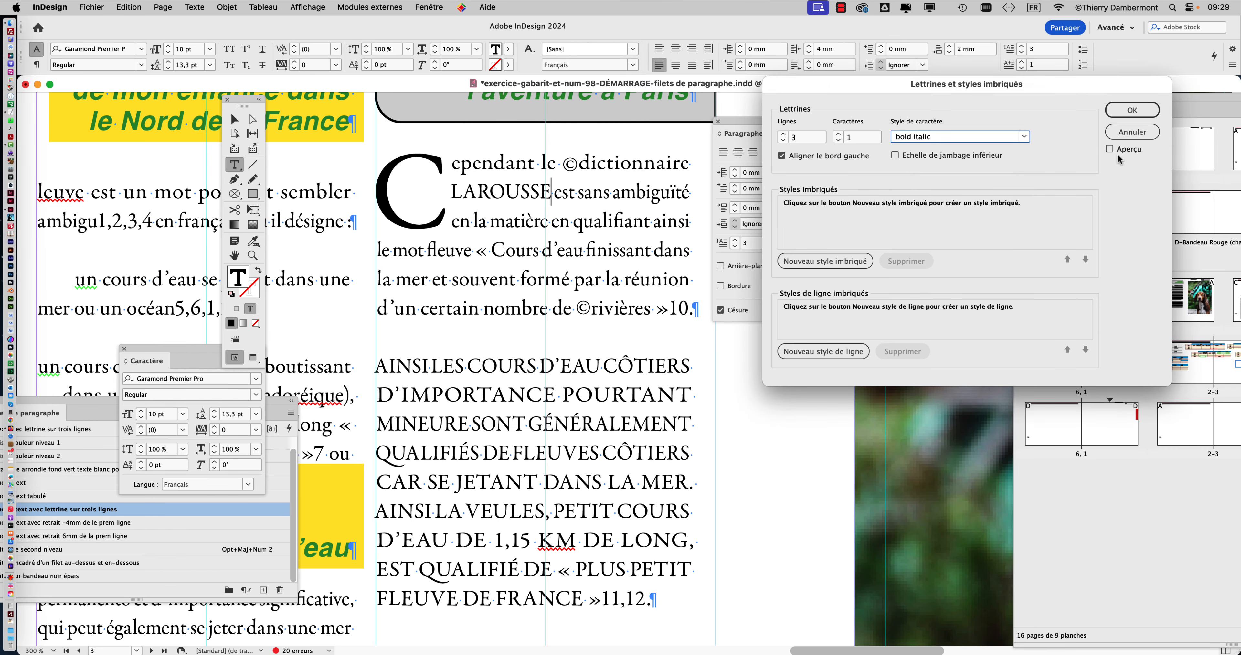
click(1131, 150)
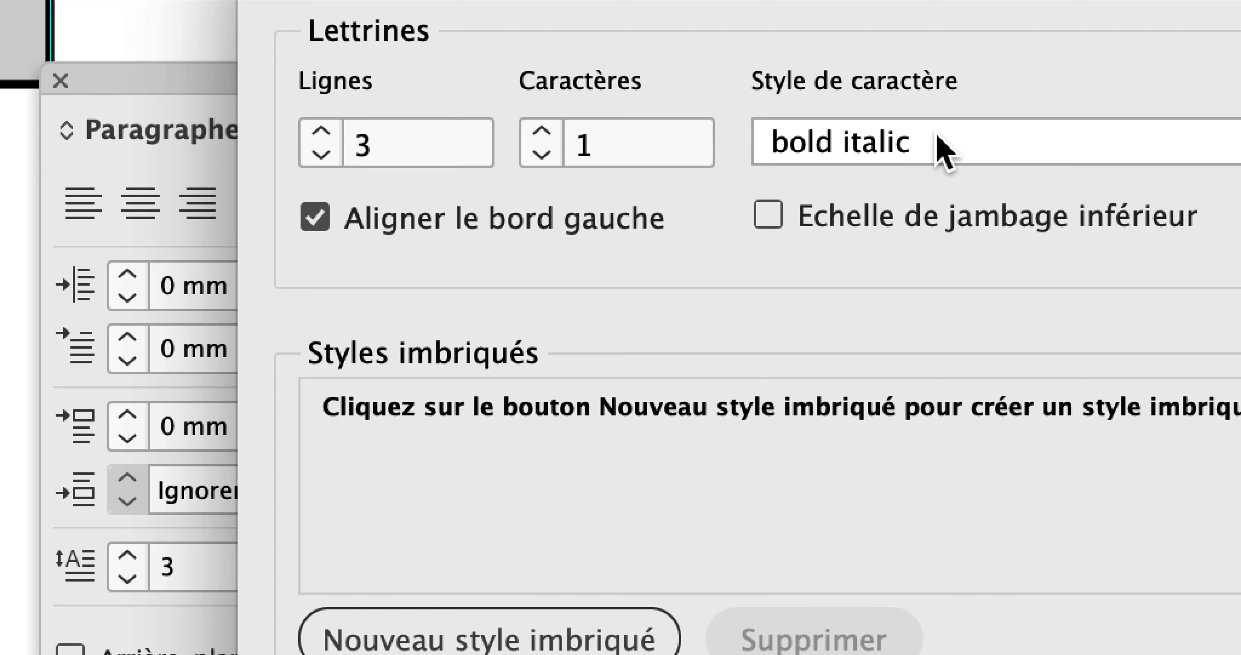
click(939, 147)
click(941, 202)
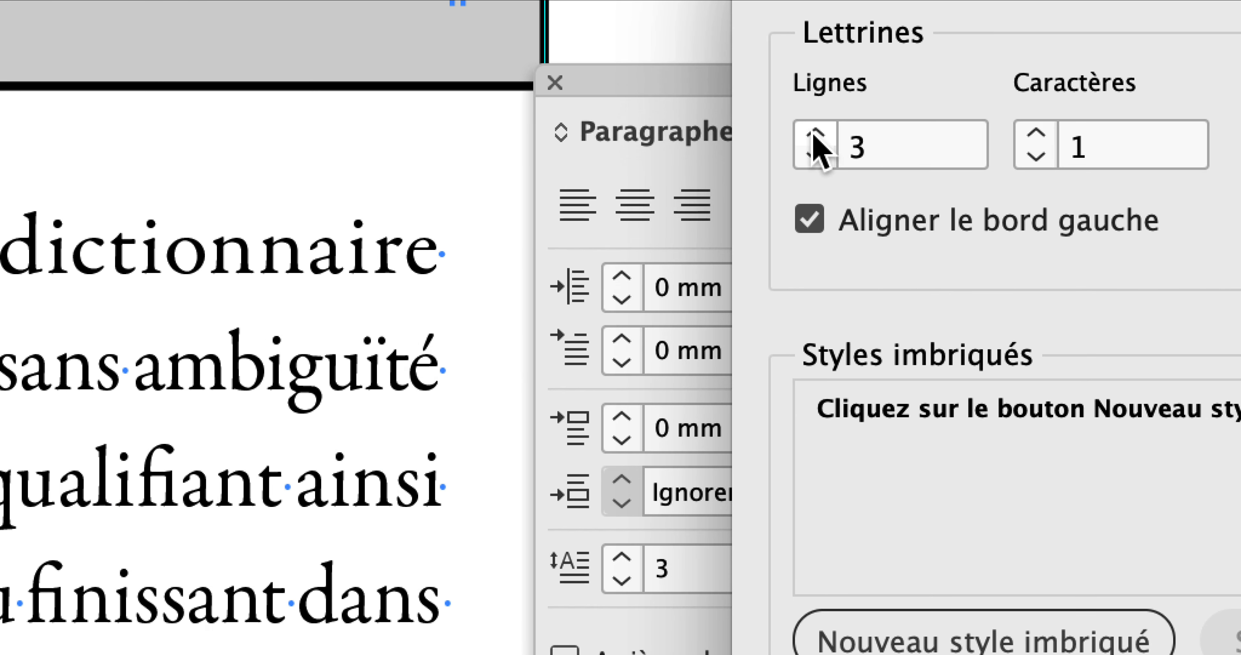
Turn on the preview and try drop cap heights of 6 lines and 1 line on the "Cependant" paragraph.
click(329, 121)
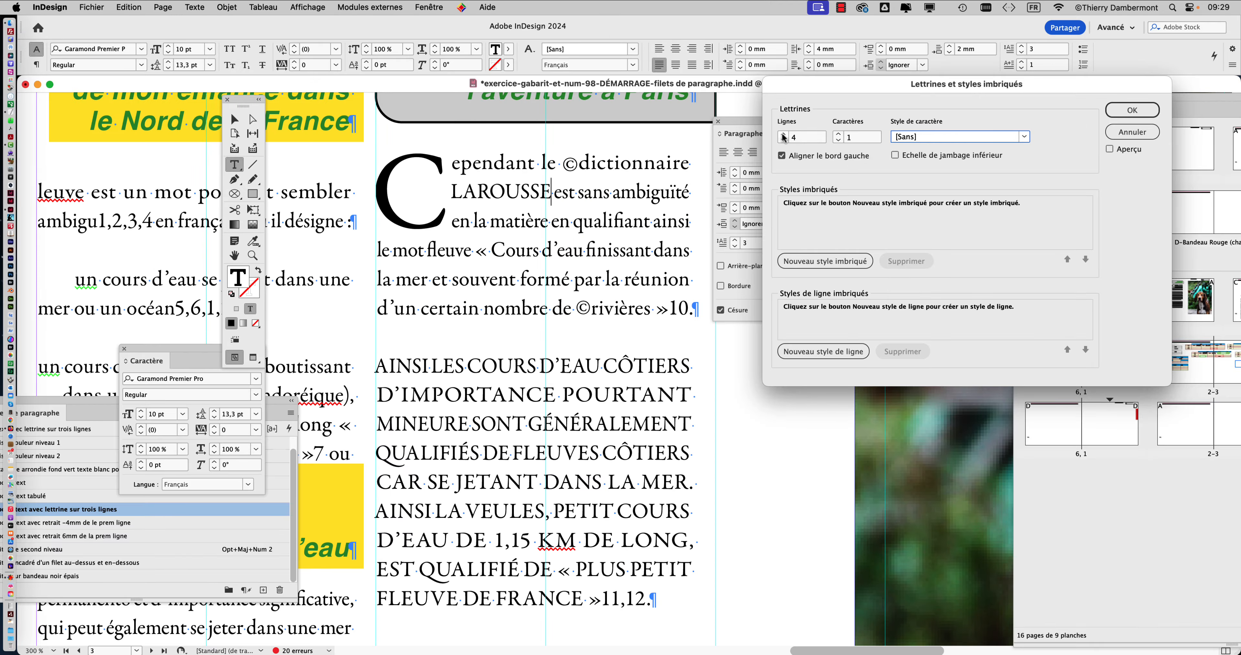
click(783, 135)
click(1110, 149)
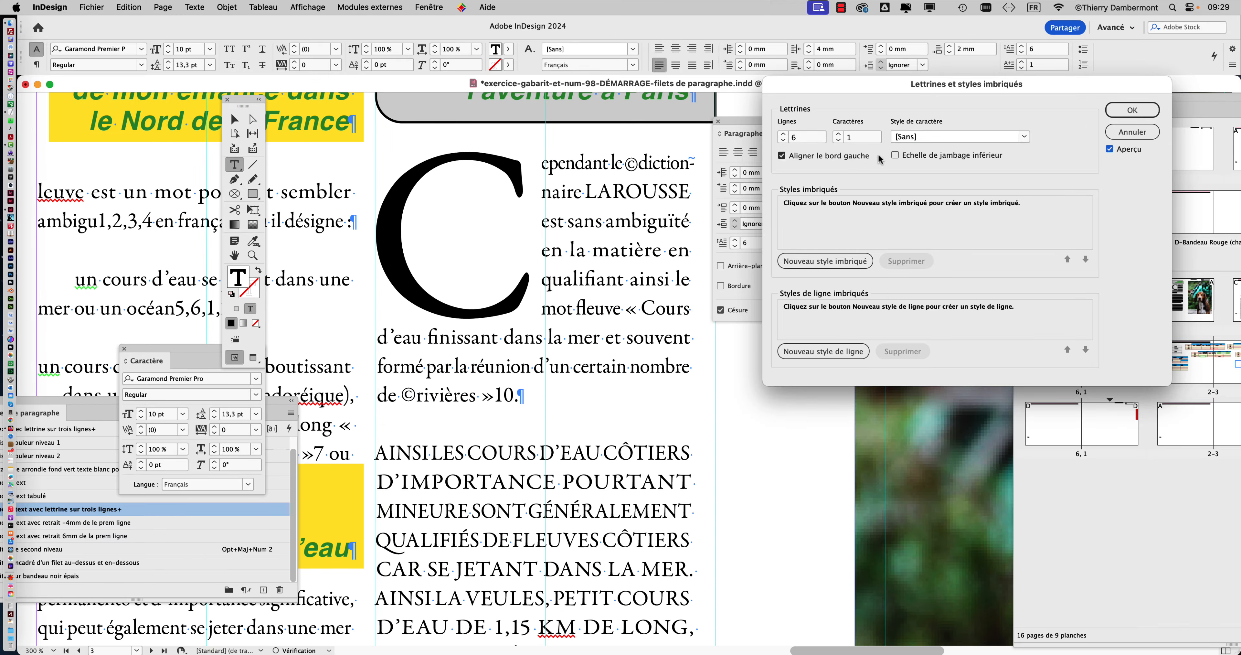
click(783, 140)
click(783, 140)
click(783, 140)
click(783, 141)
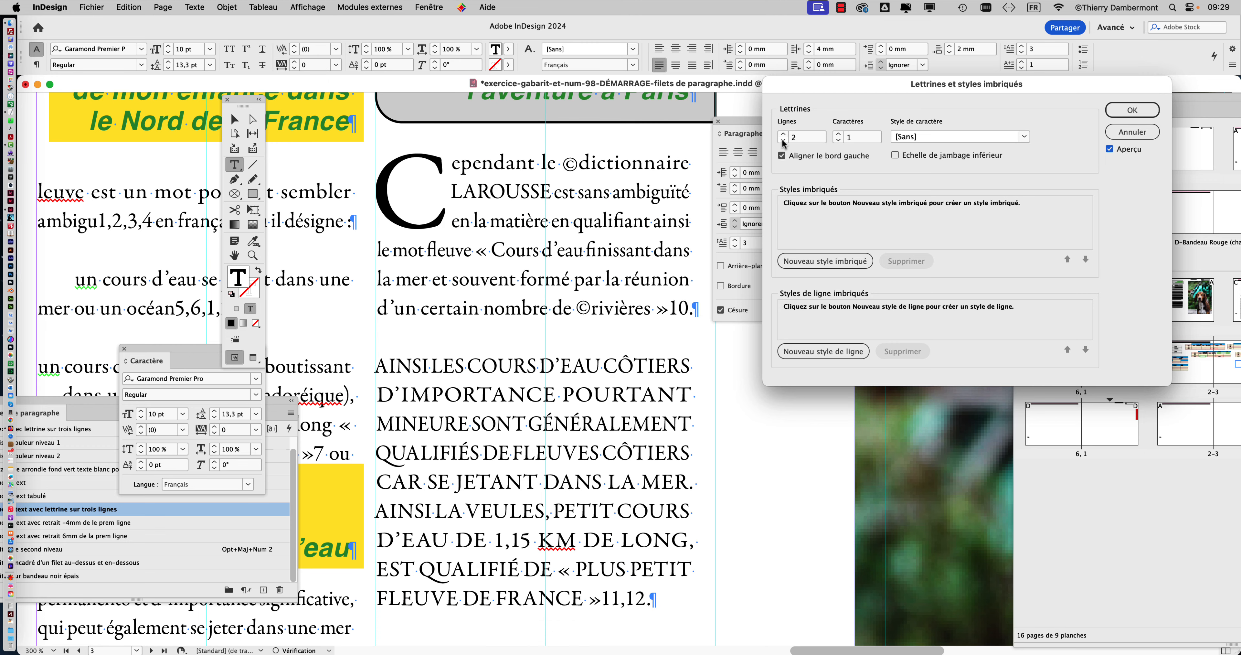
click(784, 142)
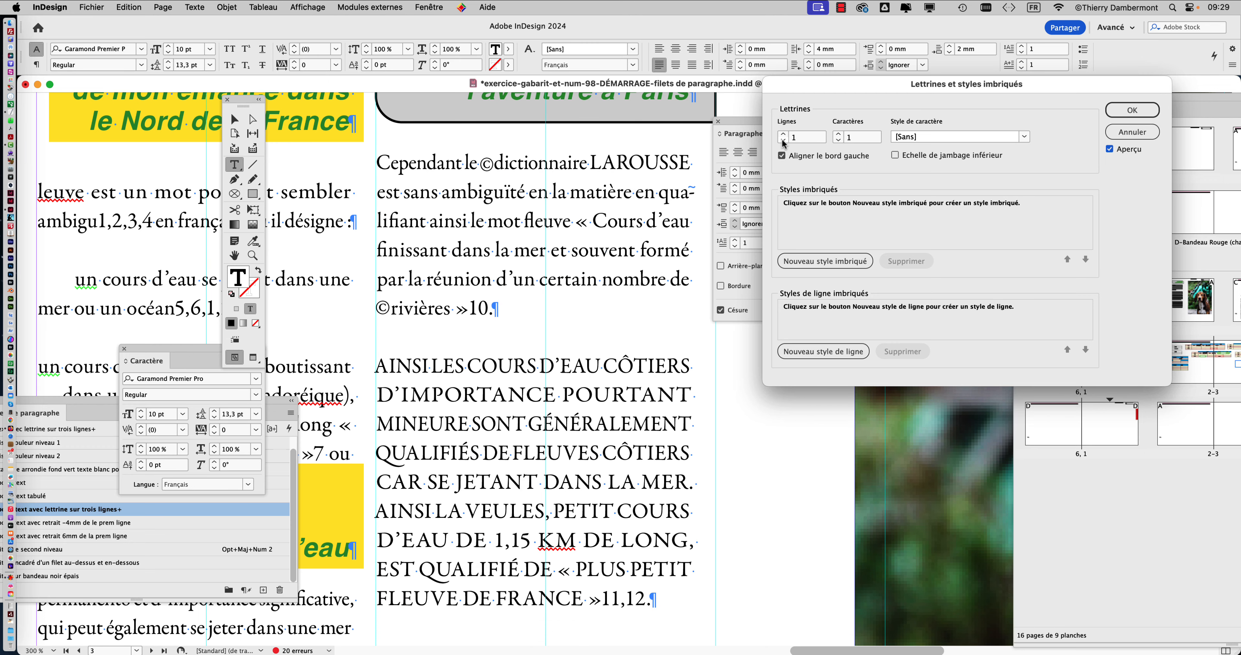
Compare 3-line and 2-line drop caps on the paragraph, settle on 3 lines and apply the settings.
click(783, 135)
click(783, 136)
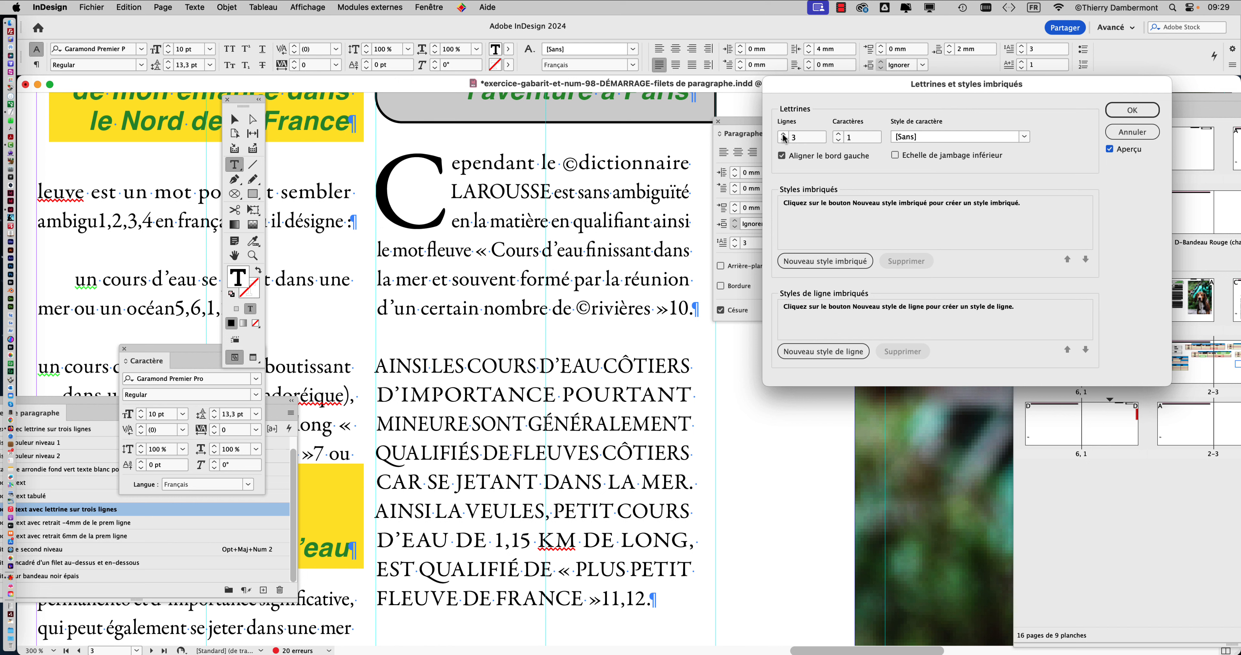
click(783, 141)
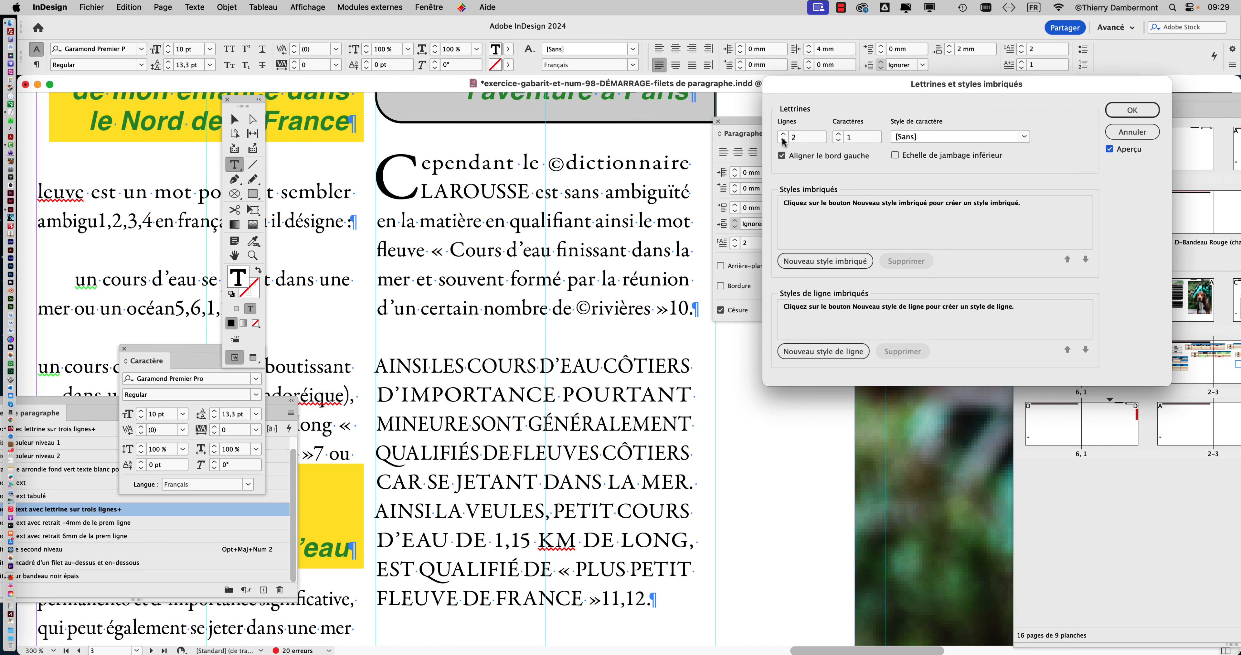
click(783, 135)
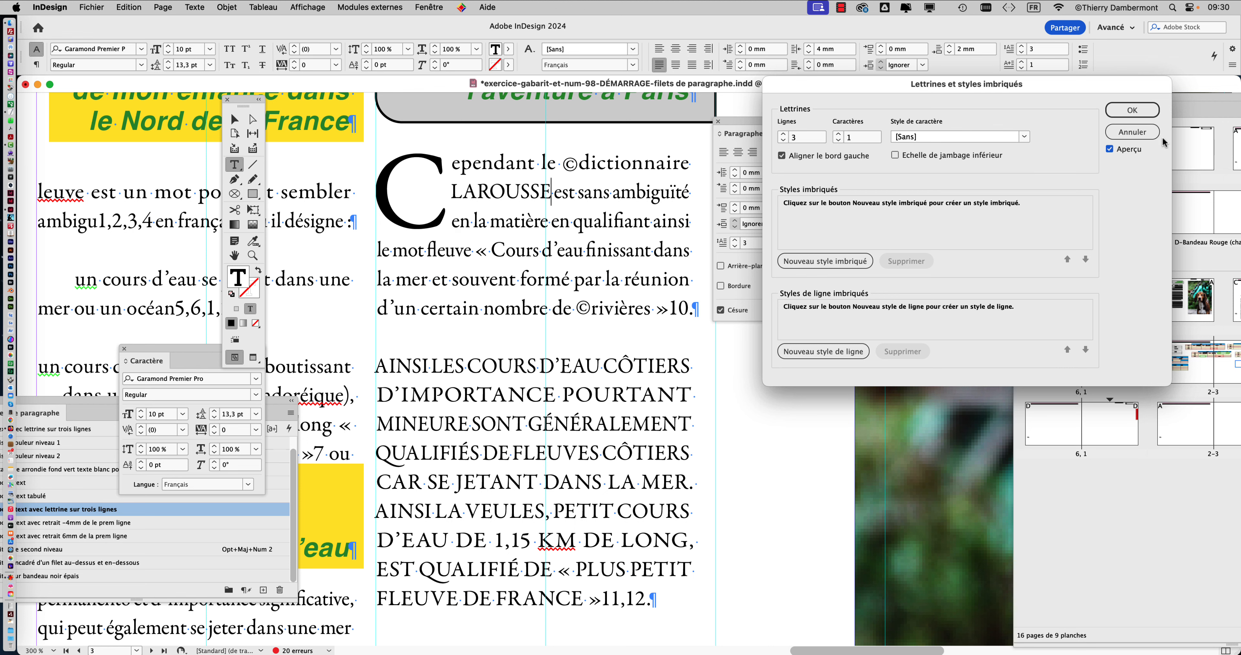
click(1131, 110)
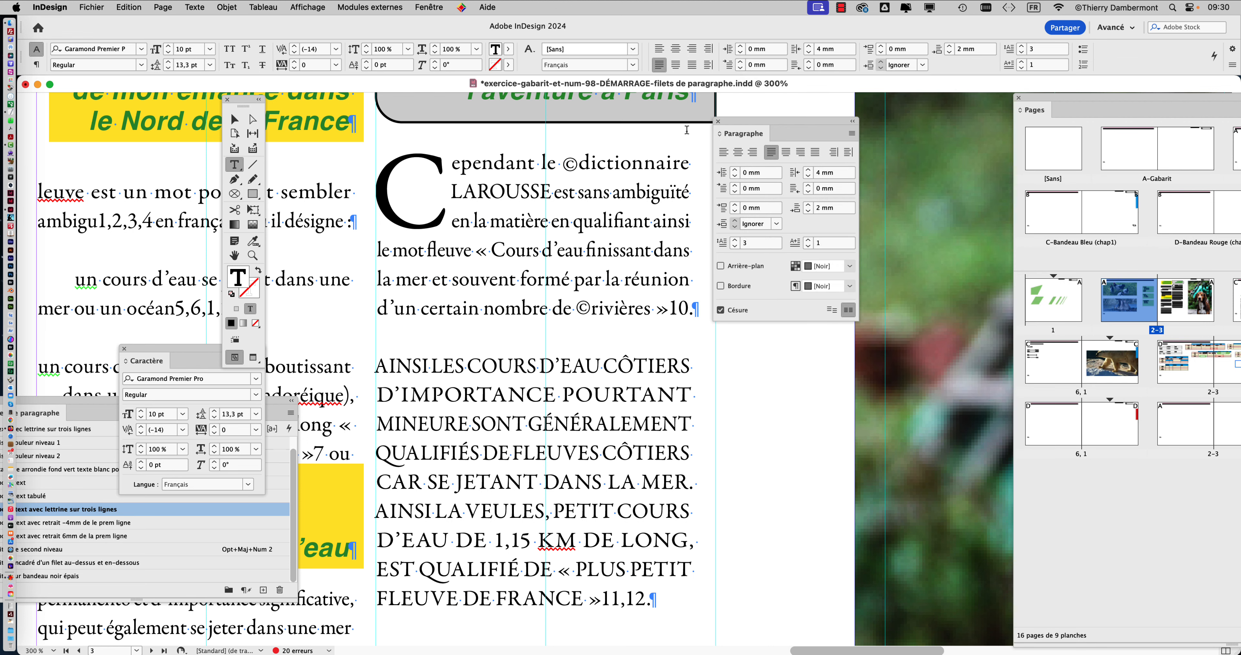
Bring up the full list of paragraph styles beside the text, moving the paragraph formatting controls out of the way.
click(195, 7)
click(217, 133)
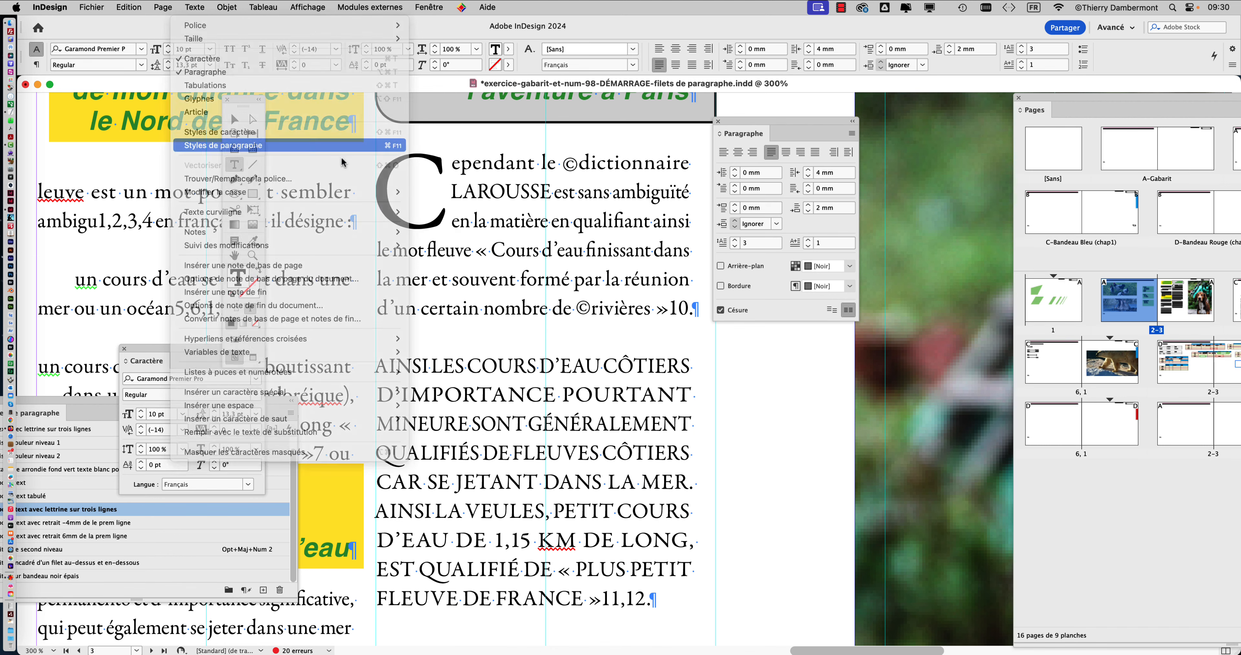
drag(754, 134, 962, 117)
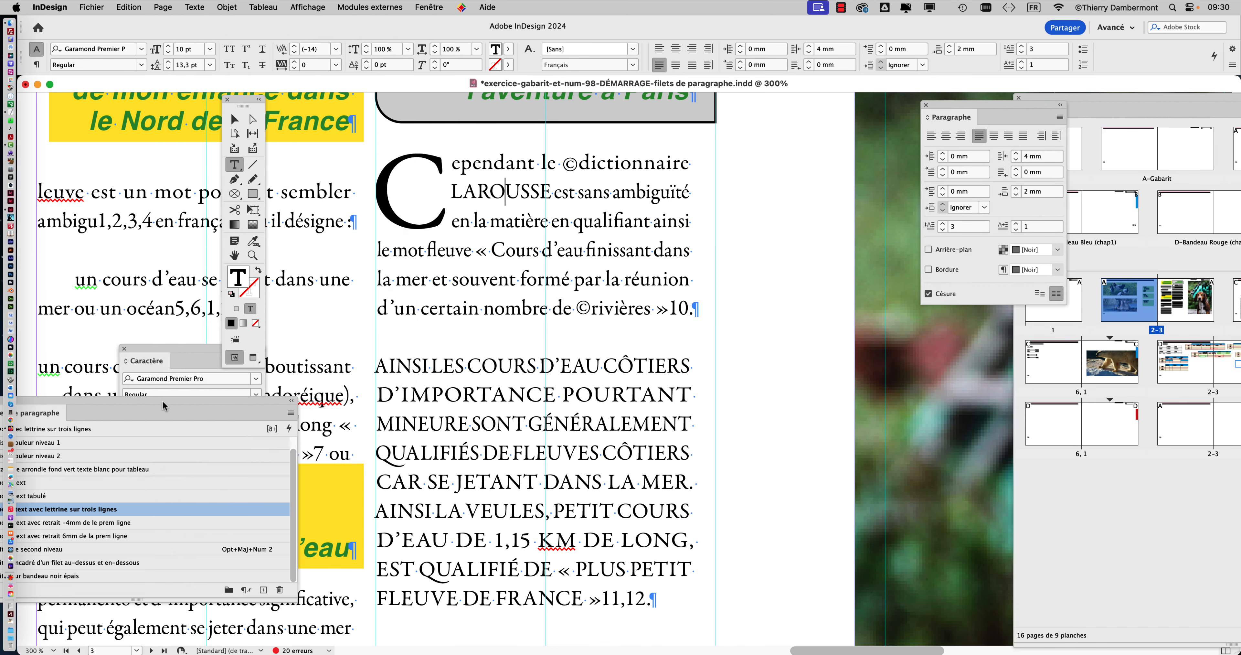
drag(172, 403, 920, 70)
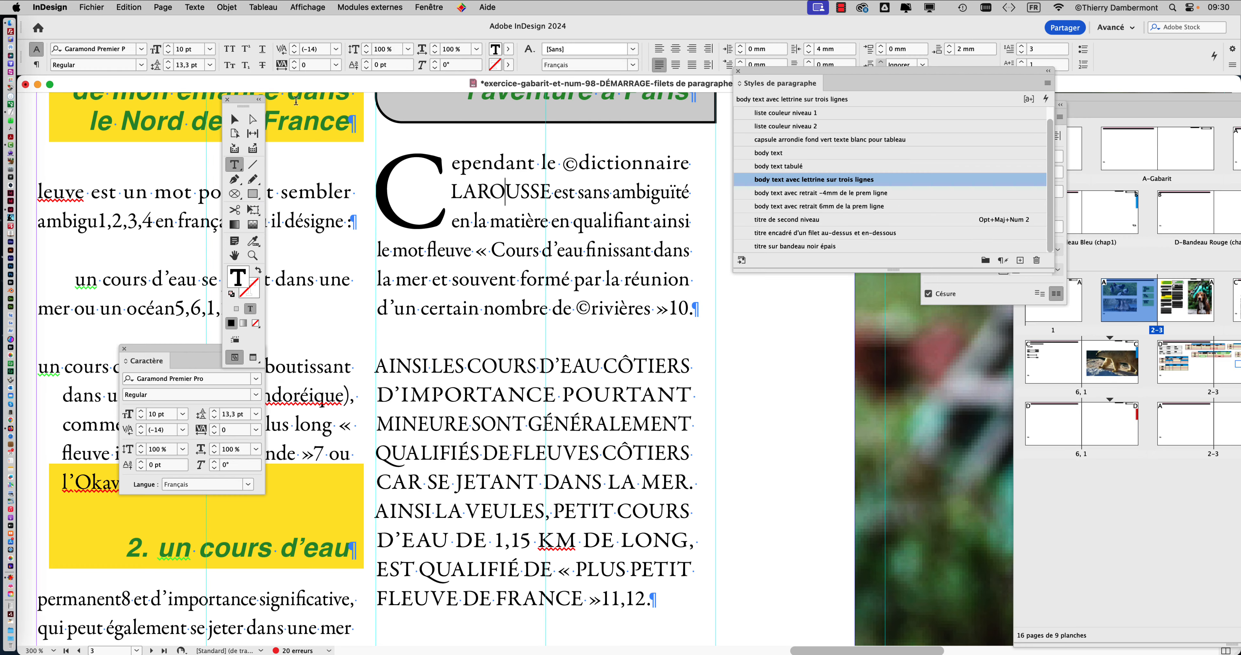
Look at the options of the style "titre encadré d'un filet au-dessus et en-dessous" with no text active, and cancel out.
click(234, 119)
click(935, 233)
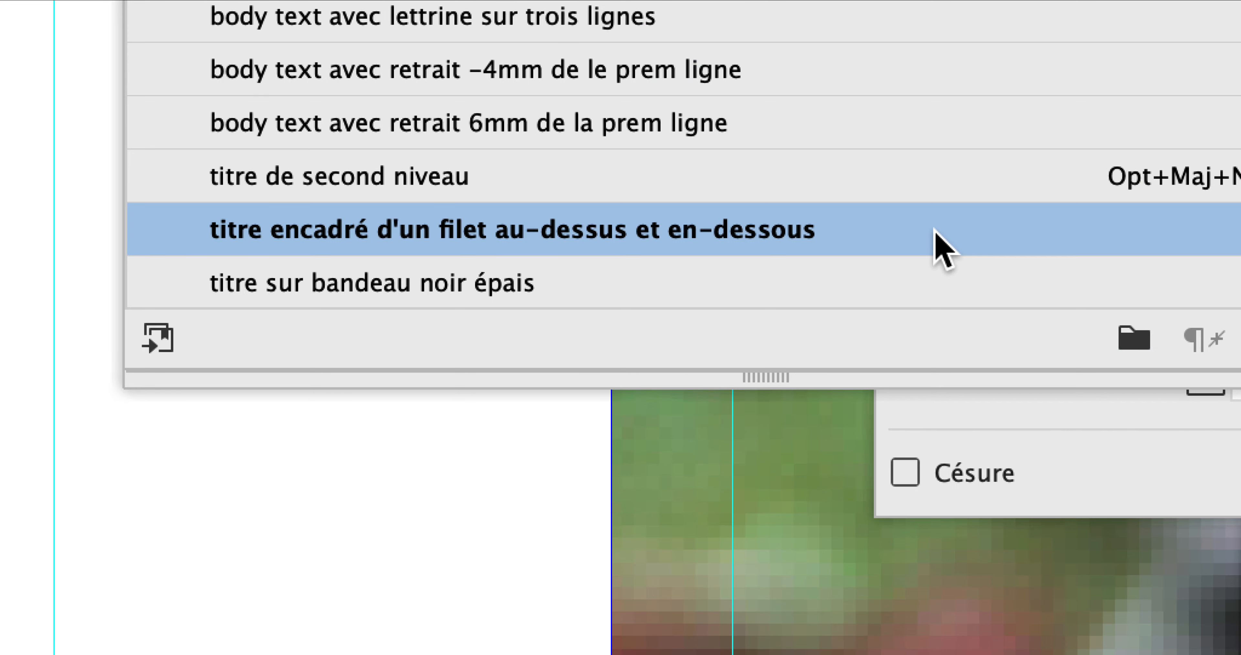
double_click(936, 230)
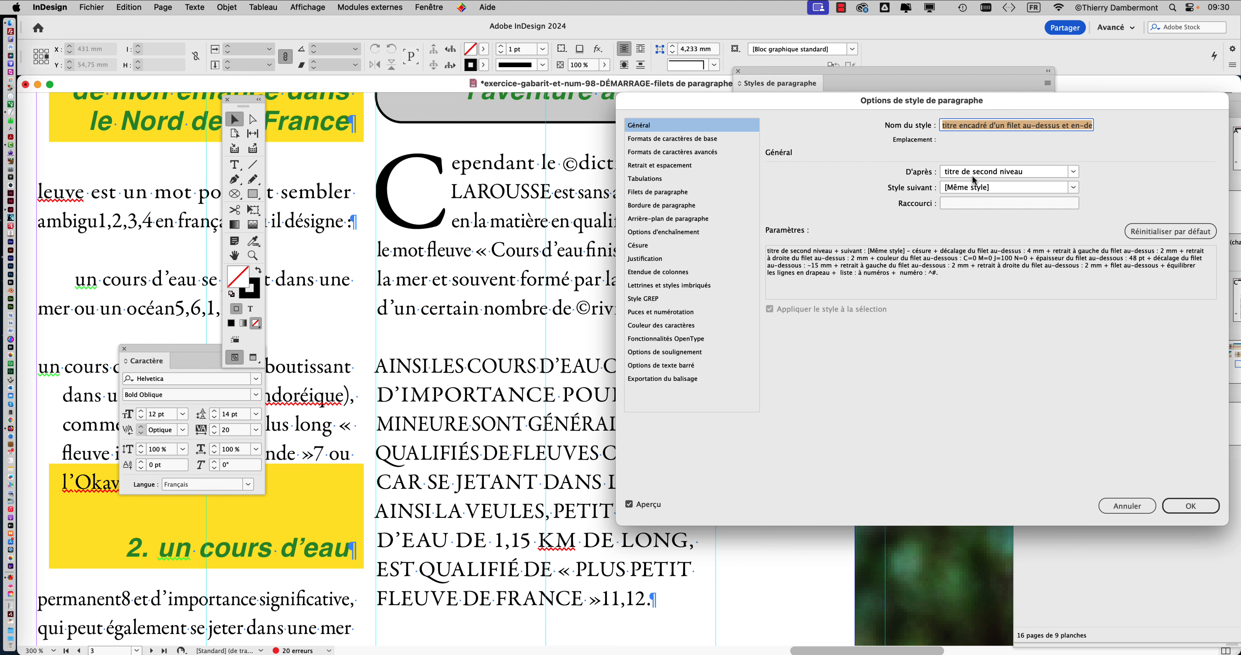
click(1126, 505)
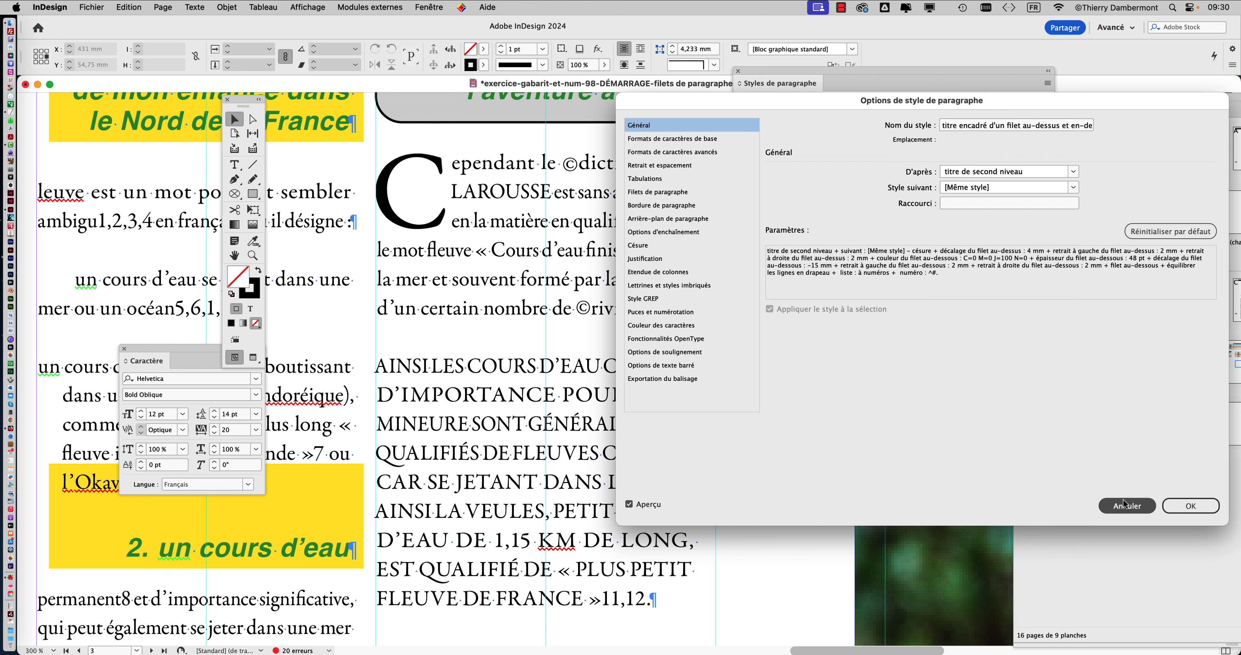
Enlarge the style list and review the drop cap settings of the style "body text avec lettrine sur trois lignes".
drag(890, 270, 893, 364)
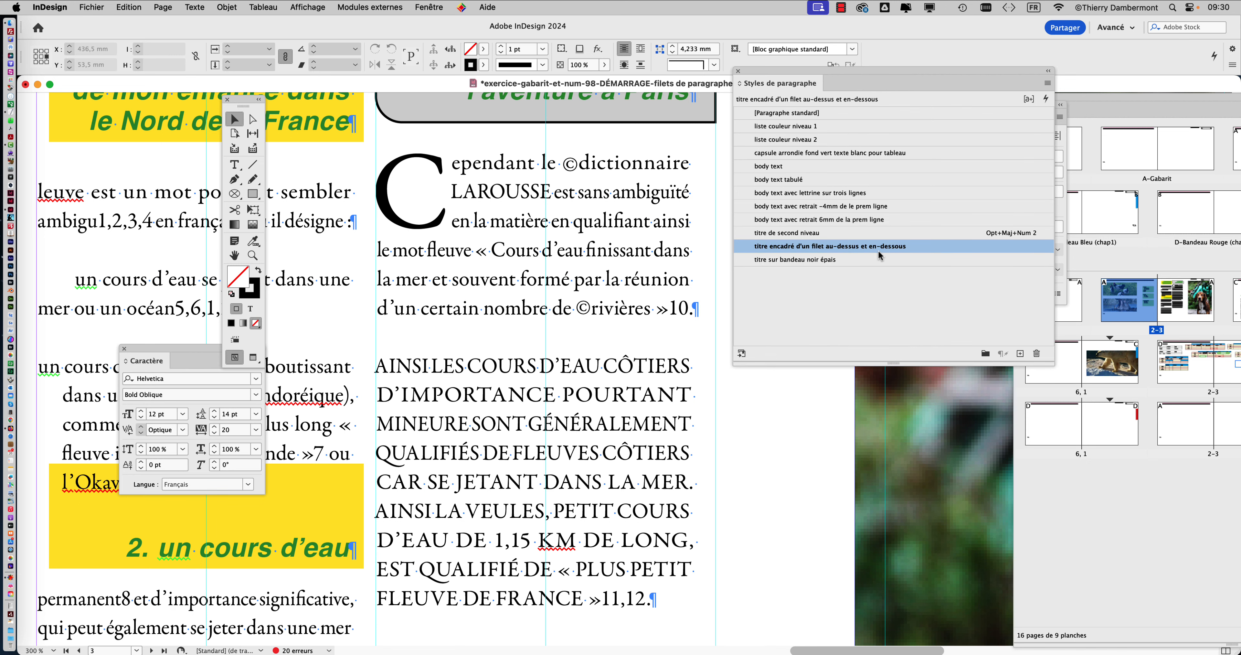
click(880, 194)
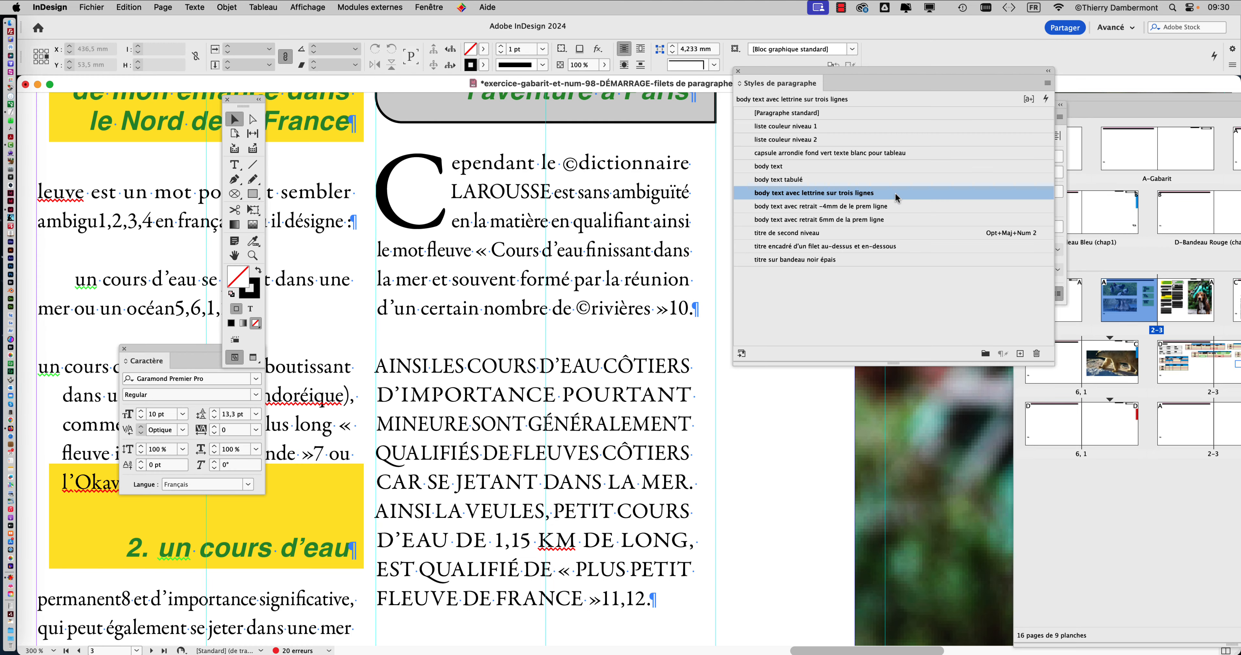
double_click(896, 194)
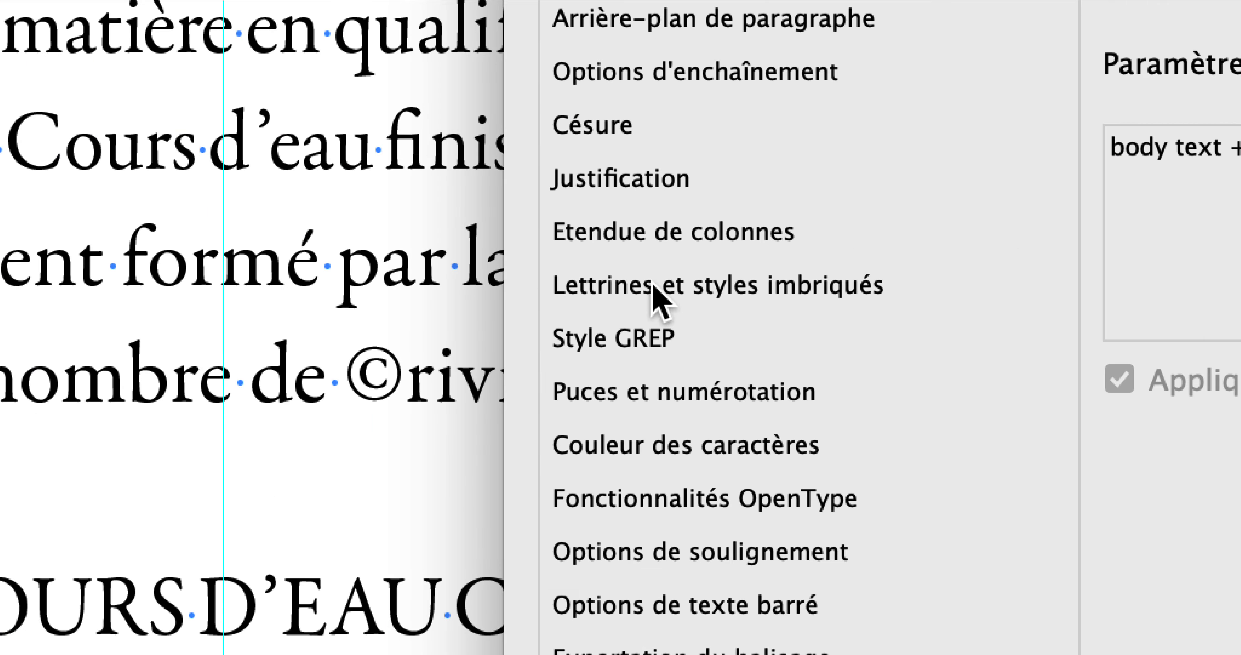
click(654, 289)
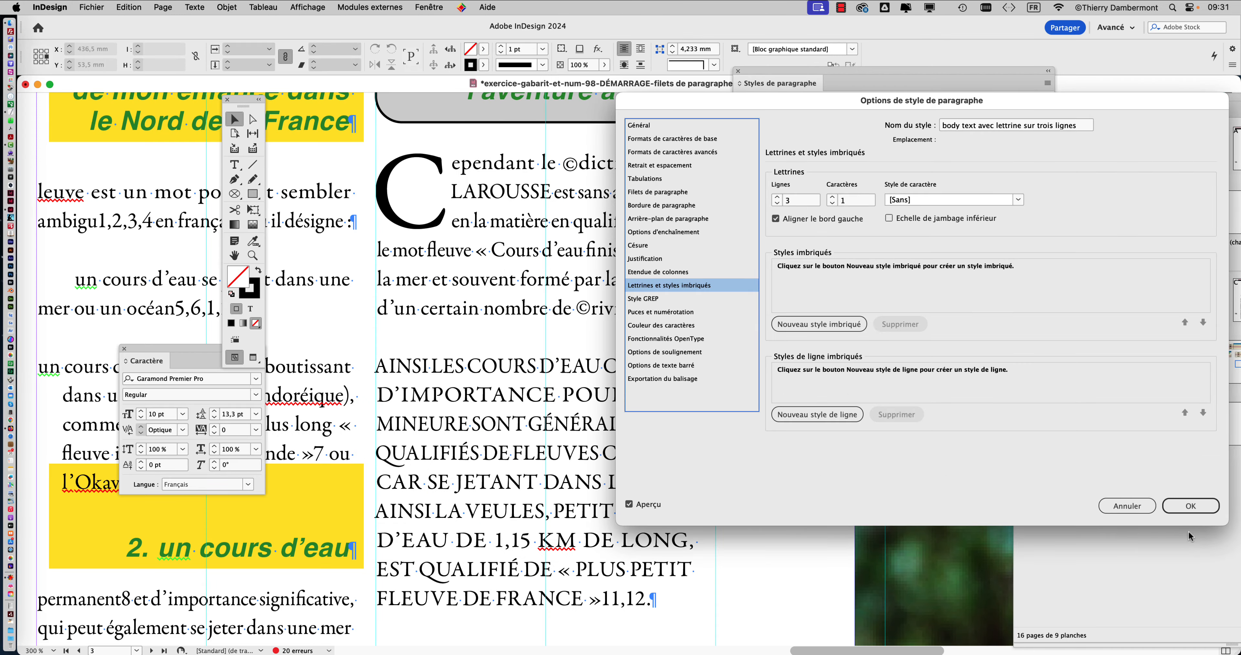
click(1190, 508)
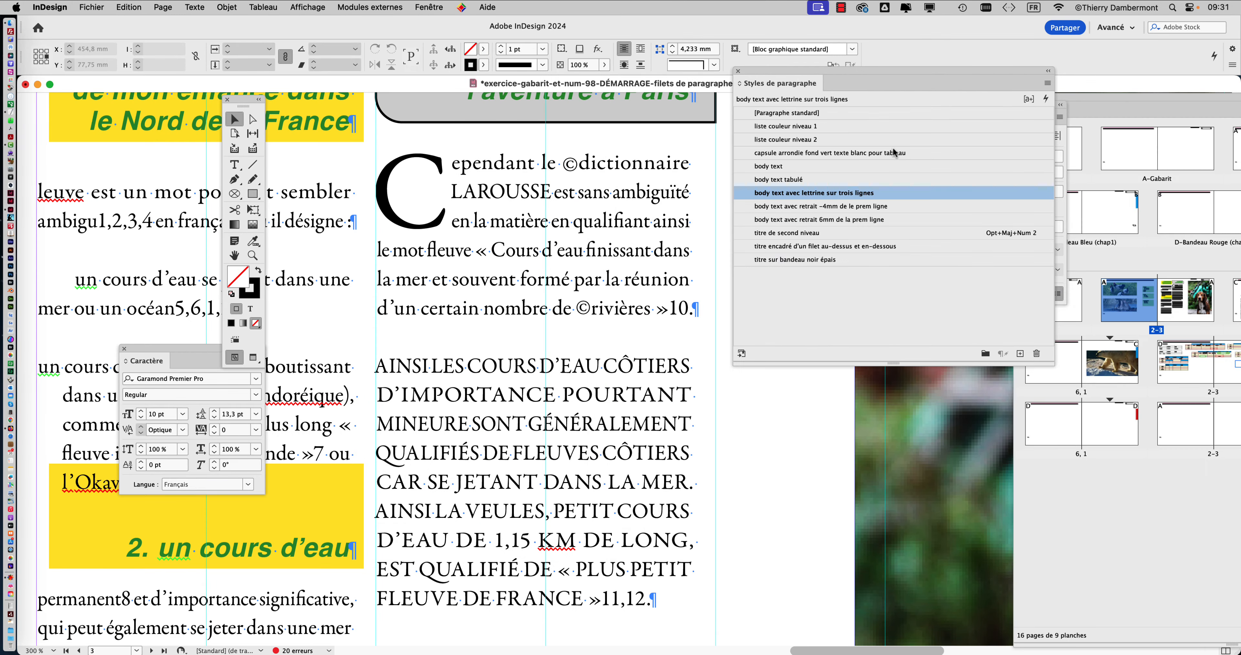
Open the basic character formats of the paragraph style "body text", with the options window moved clear of the drop cap paragraph.
click(860, 166)
double_click(861, 169)
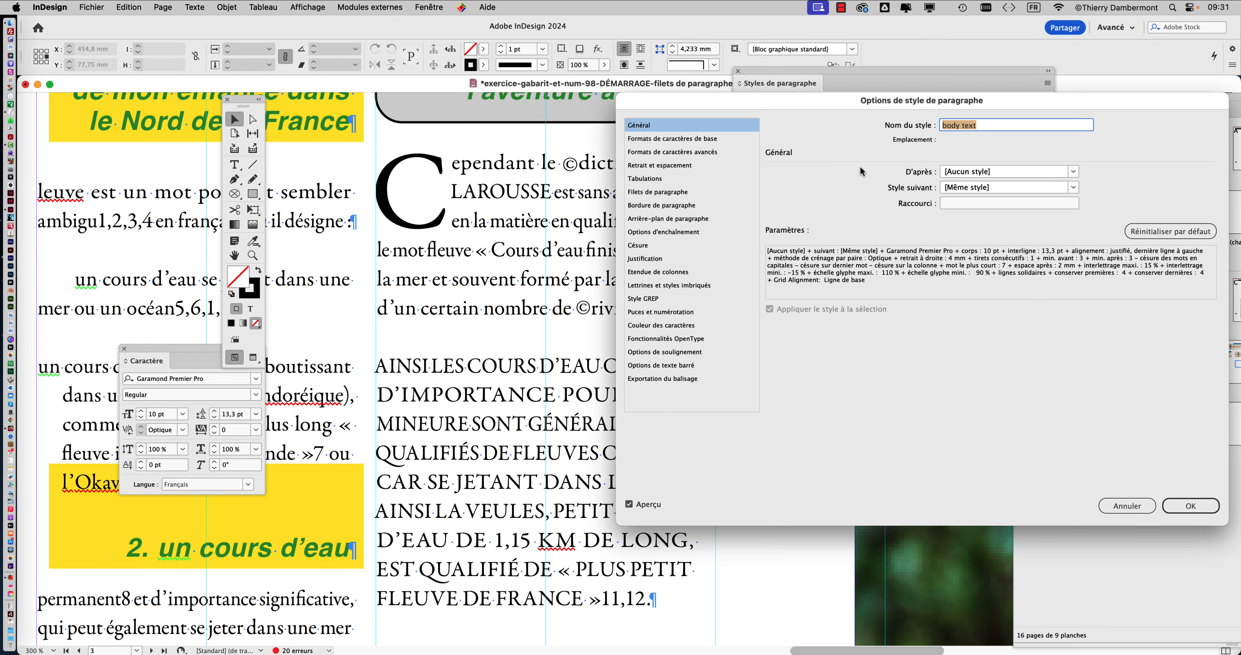
drag(725, 97, 772, 103)
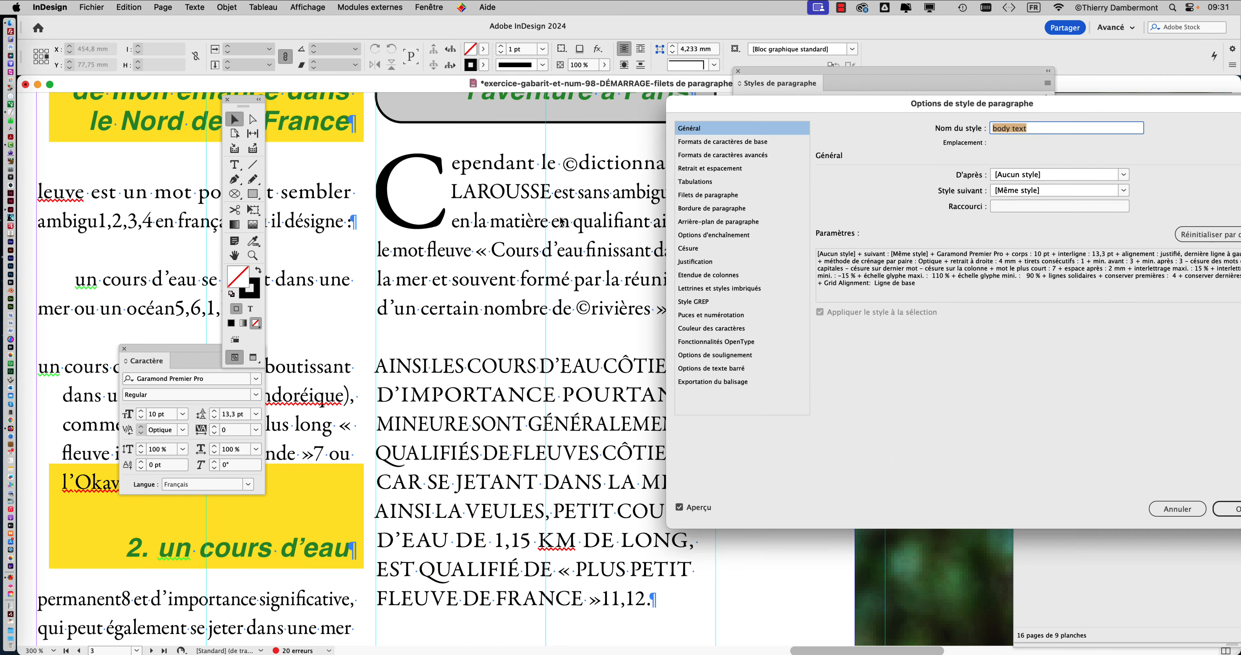
click(758, 142)
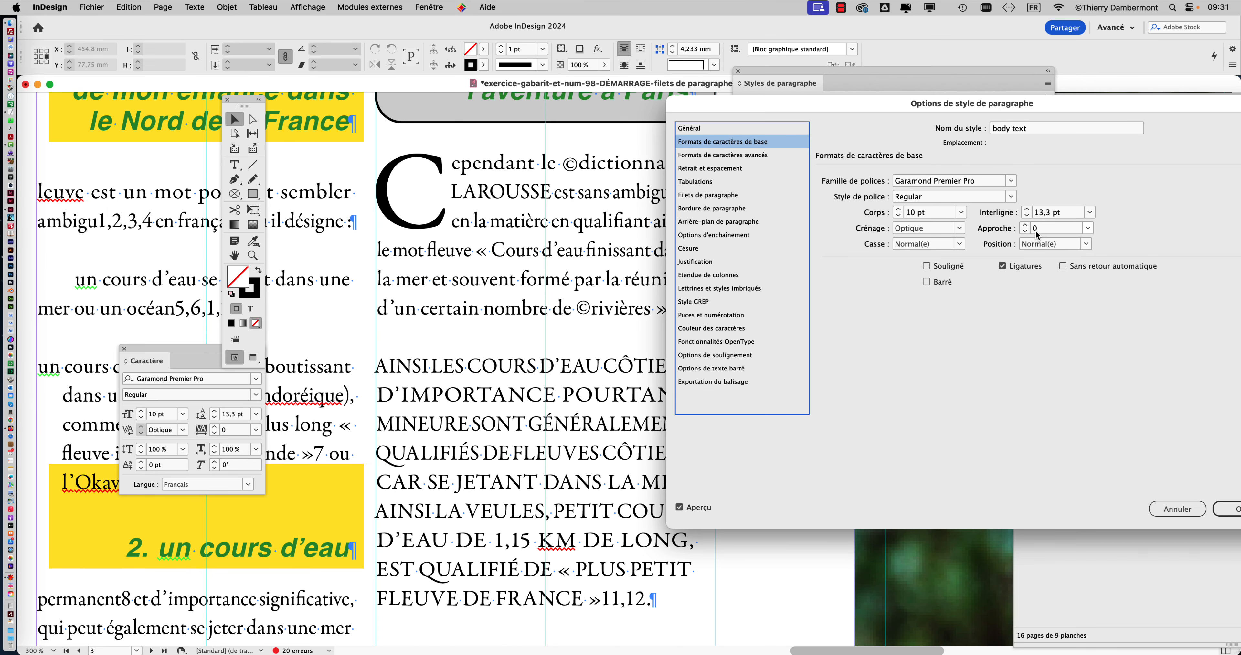
Raise the tracking of the "body text" style in increments of 10 up to 90, previewing the effect on the drop cap paragraph.
click(991, 209)
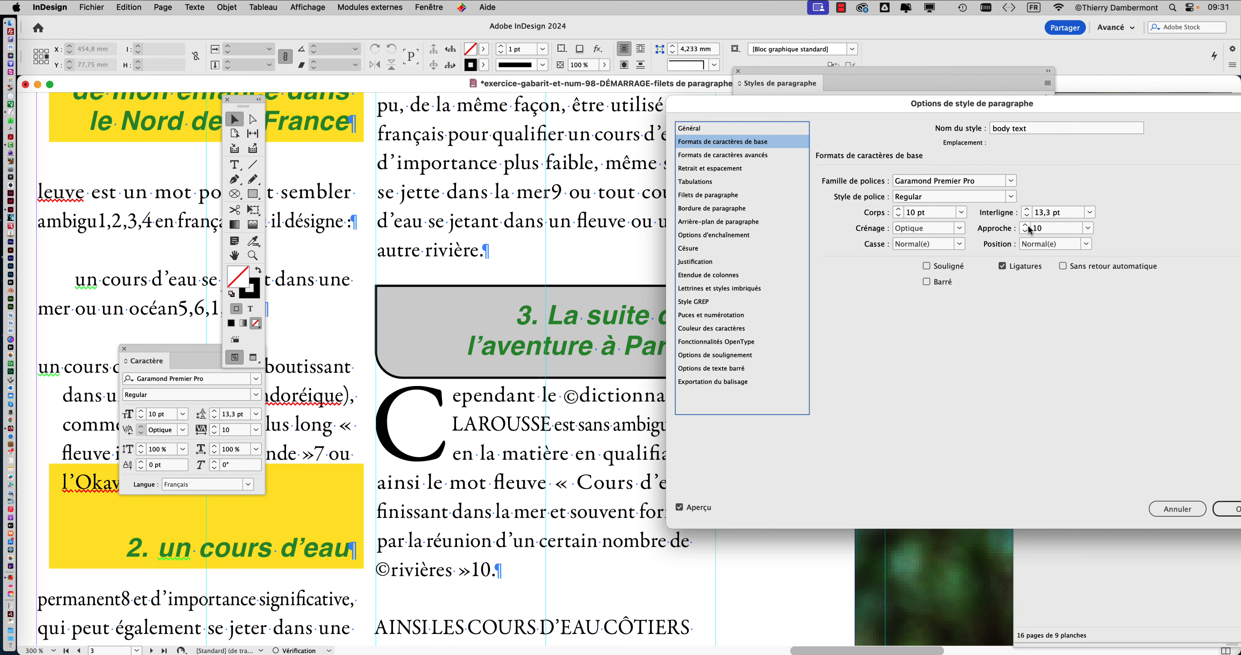
click(1025, 225)
click(1026, 225)
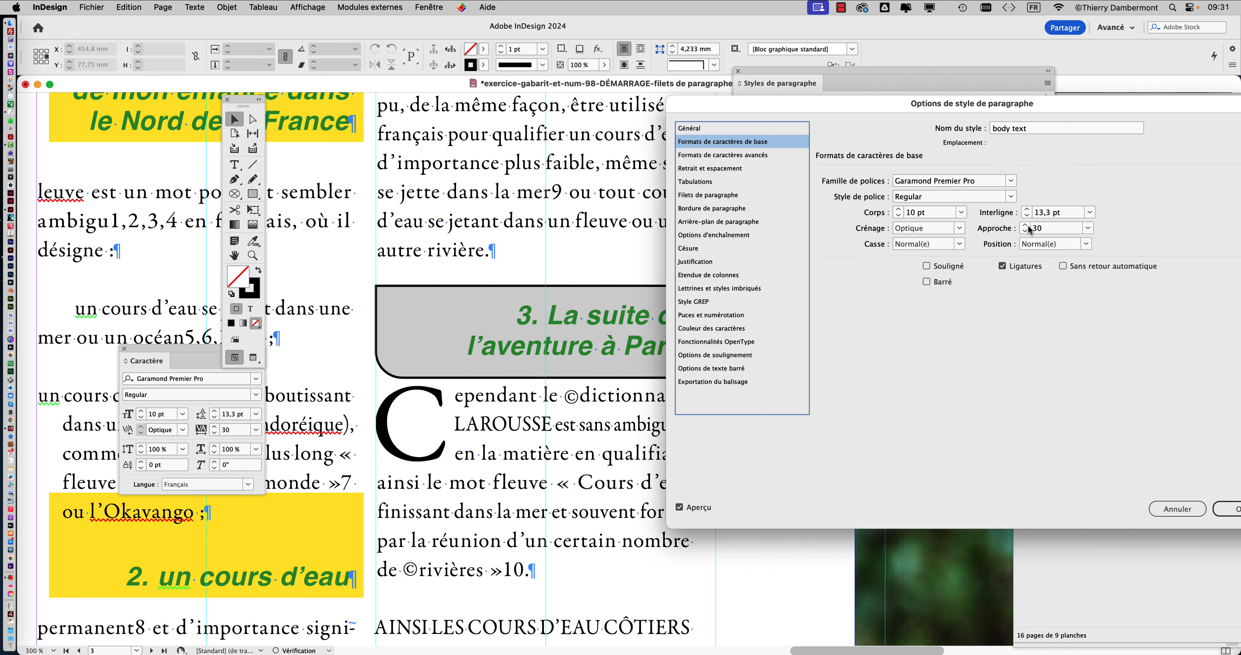
click(1026, 225)
click(1027, 226)
click(1026, 225)
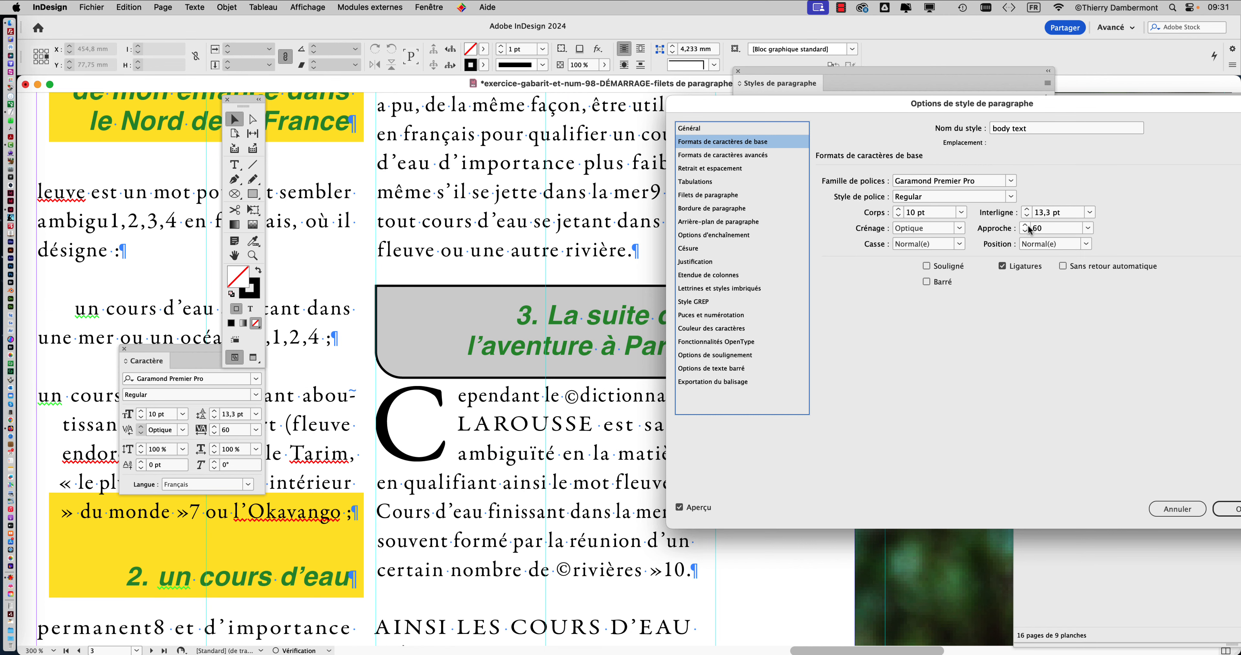
click(1026, 225)
click(1026, 224)
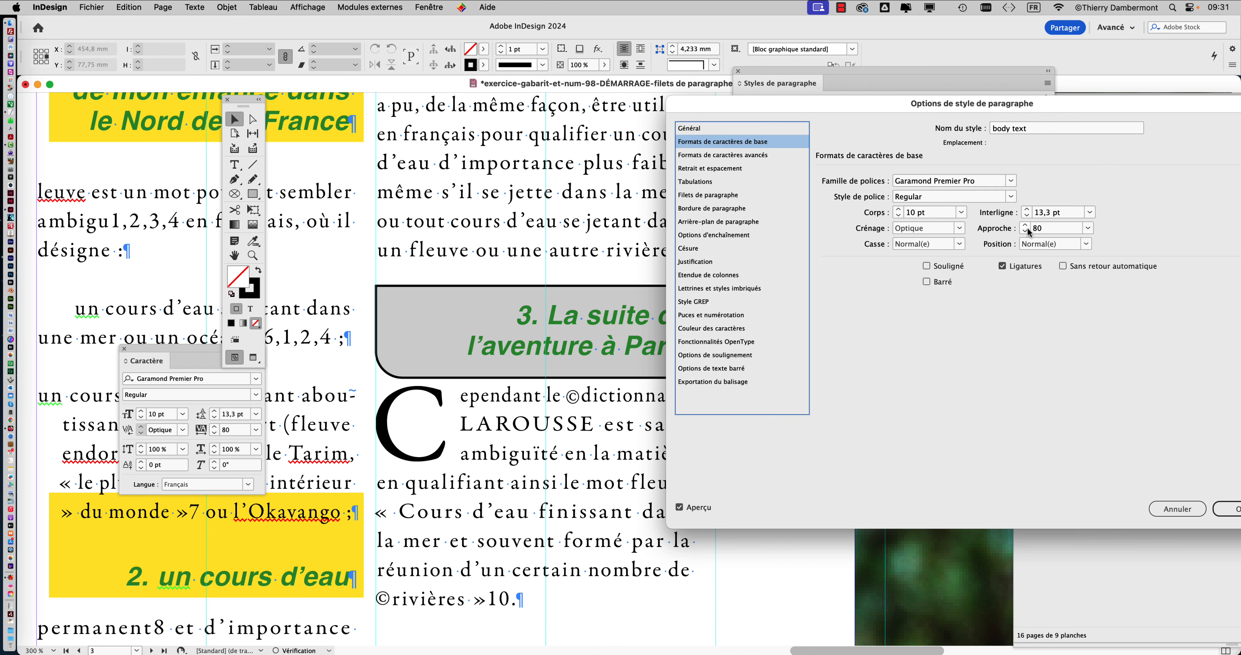
click(1027, 226)
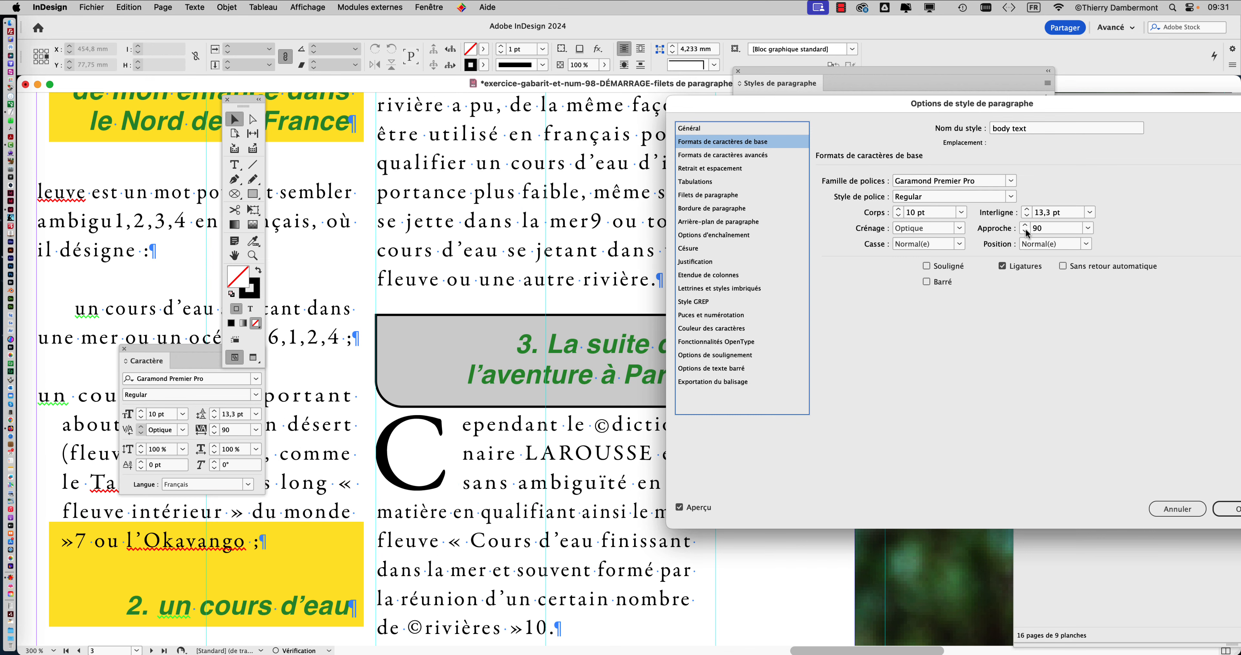
Reduce the tracking of the "body text" style to 40, comparing it with 50 in the preview.
click(1026, 232)
click(1027, 232)
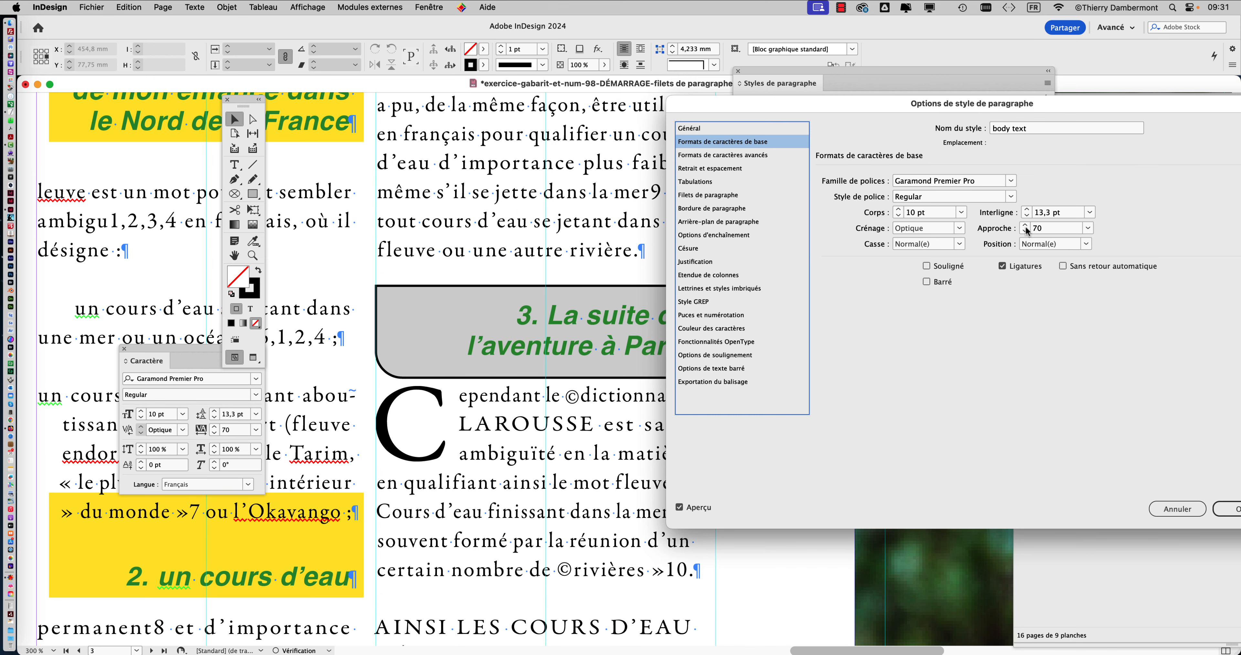
click(1026, 233)
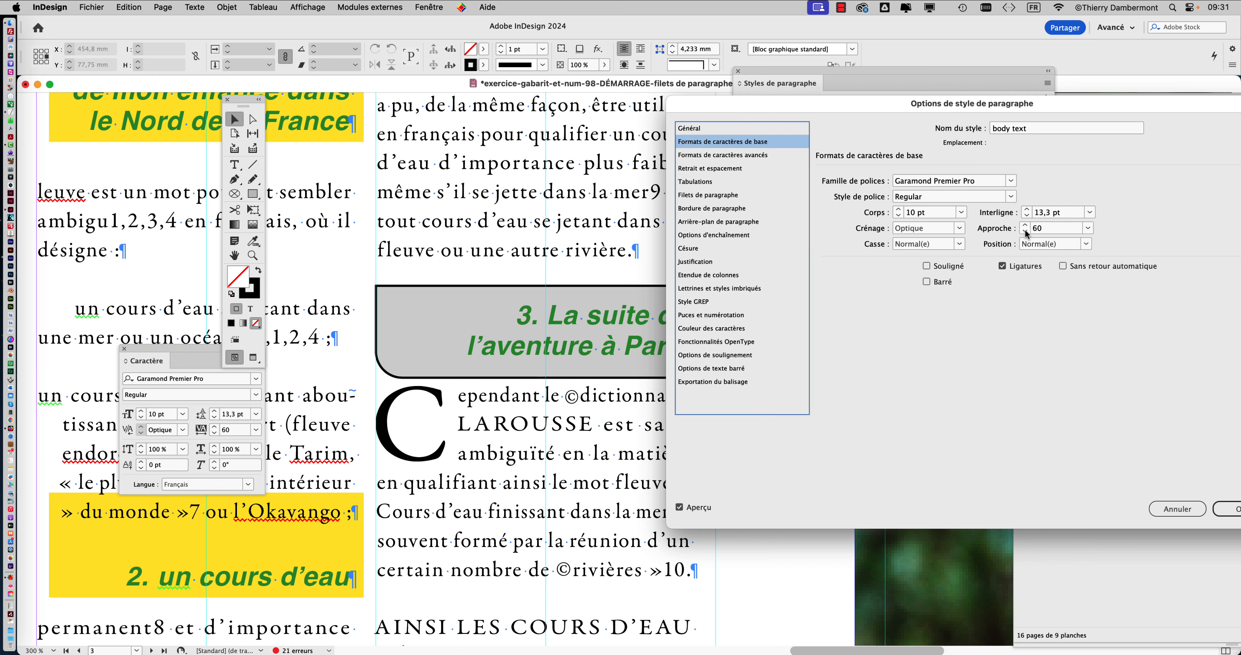
click(1026, 232)
click(1026, 232)
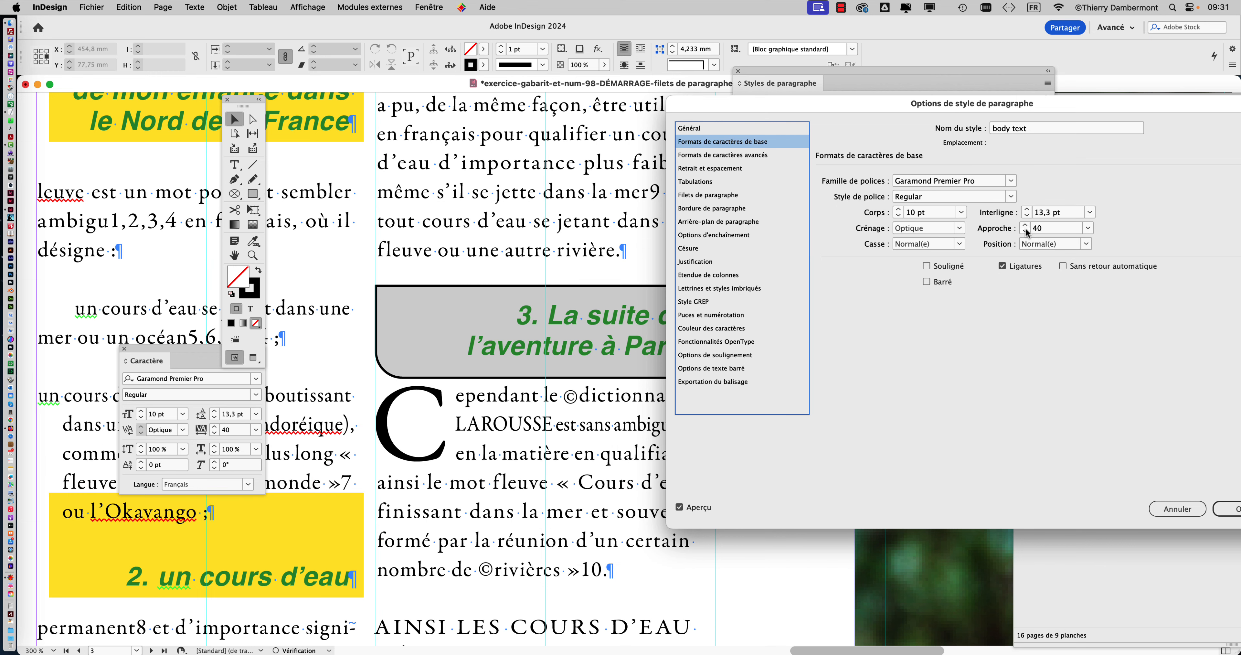
click(1026, 225)
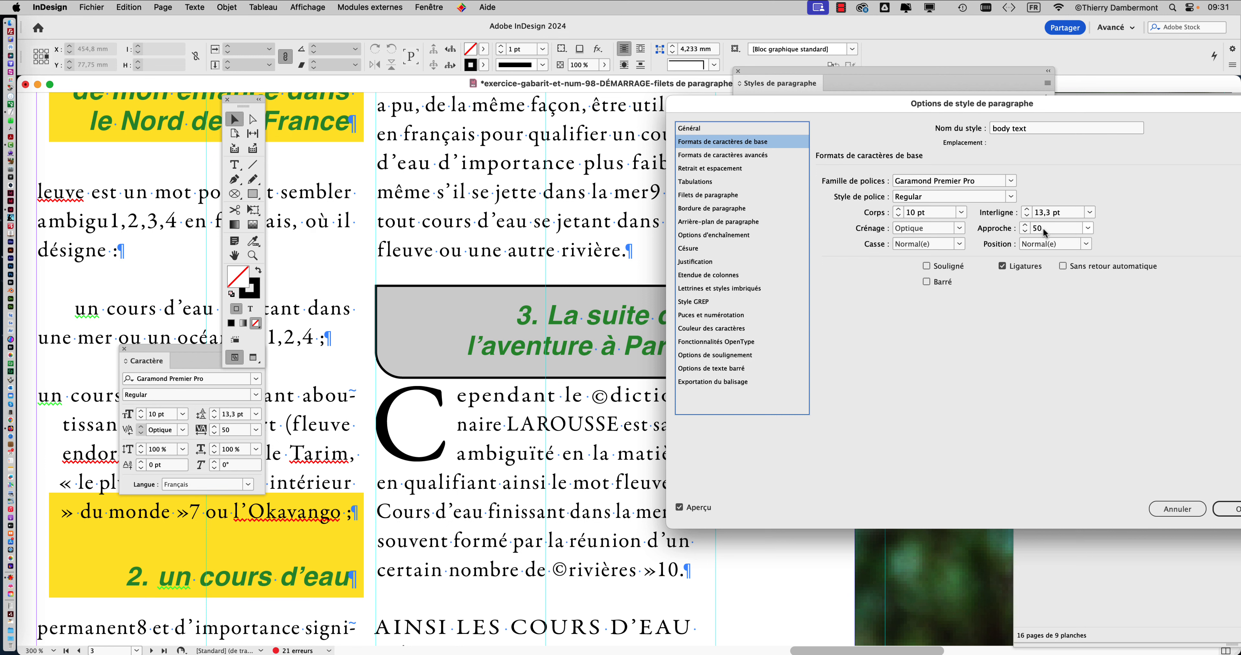
click(1026, 232)
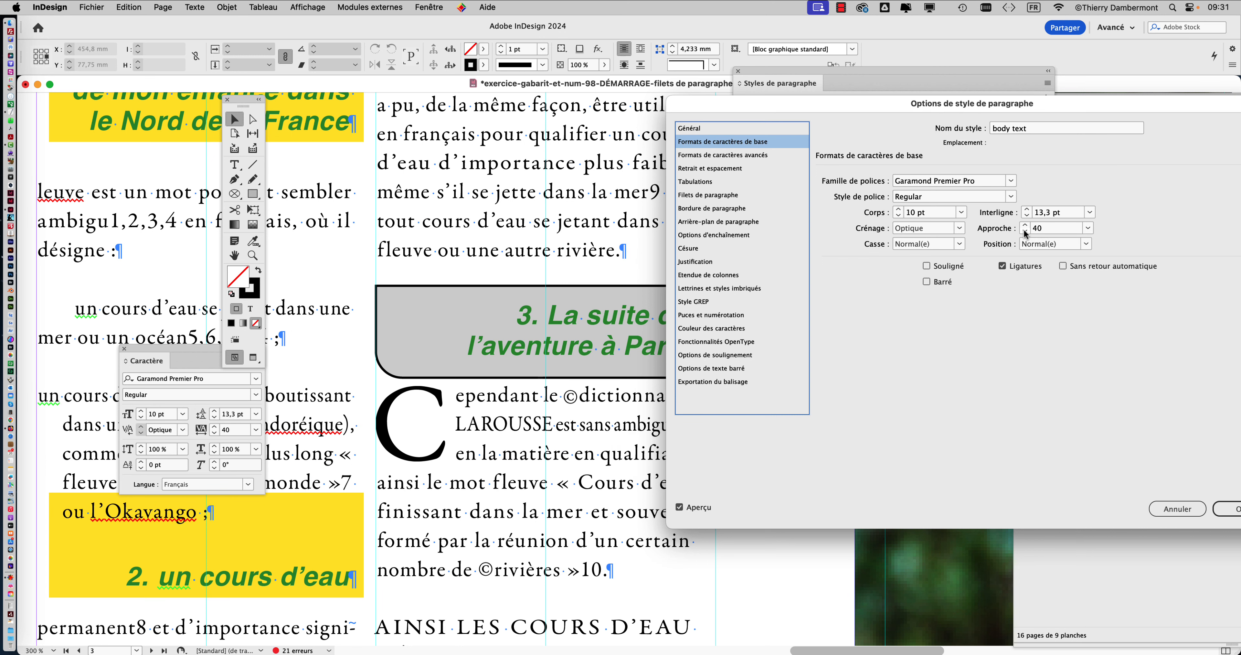